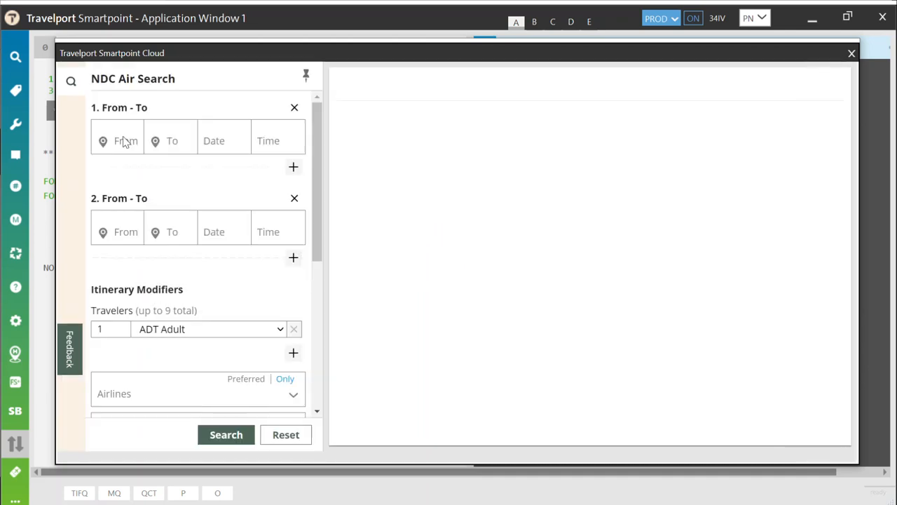
# Step: Enter SYD to PER on 10 May at 10:00, then start the return leg back to SYD
pyautogui.click(123, 136)
pyautogui.write('syd')
pyautogui.press('Tab')
pyautogui.write('per')
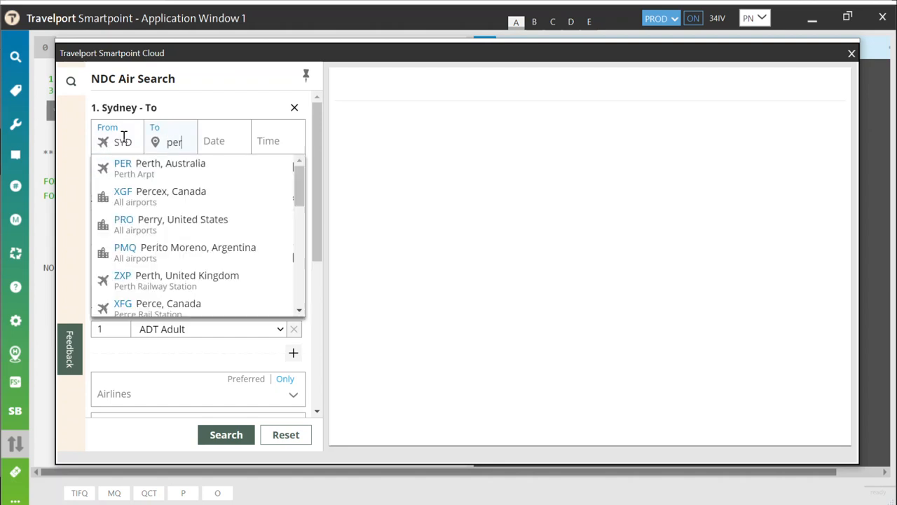
pyautogui.press('Tab')
pyautogui.write('10m')
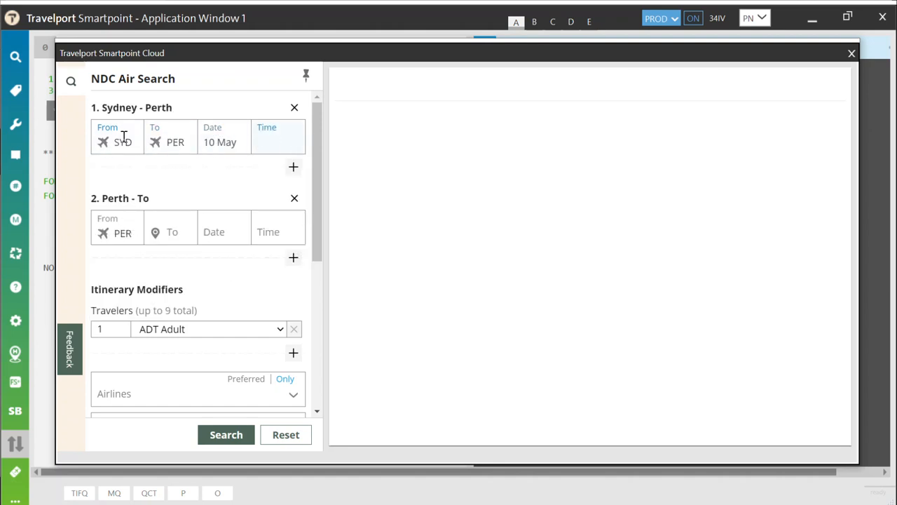
pyautogui.press('Tab')
pyautogui.press('Tab')
pyautogui.write('syd')
pyautogui.press('Tab')
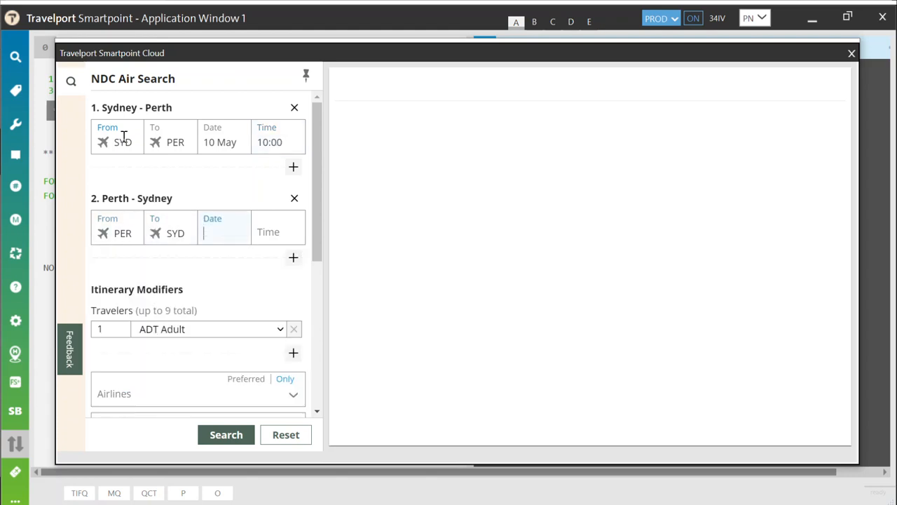
pyautogui.press('Tab')
# Step: Set the travelers to 3 adults plus 1 child (CHD)
pyautogui.scroll(-2, 113, 196)
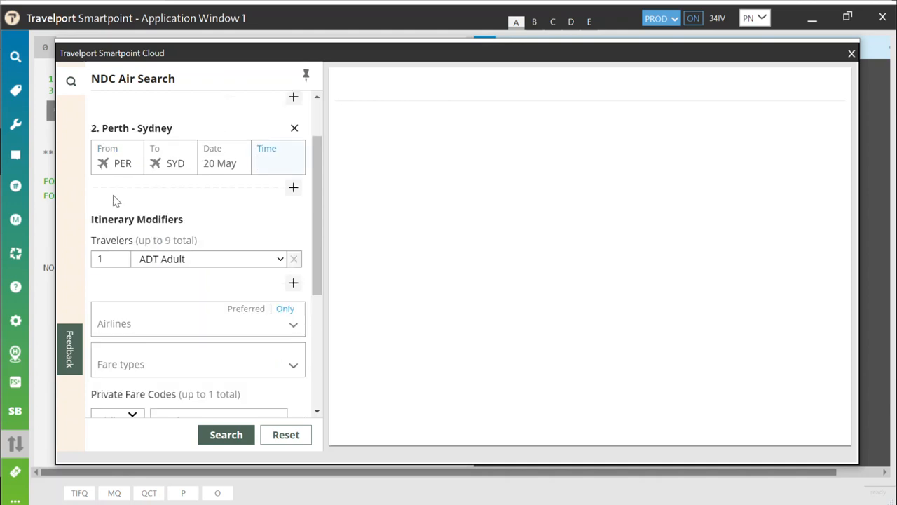
pyautogui.click(123, 186)
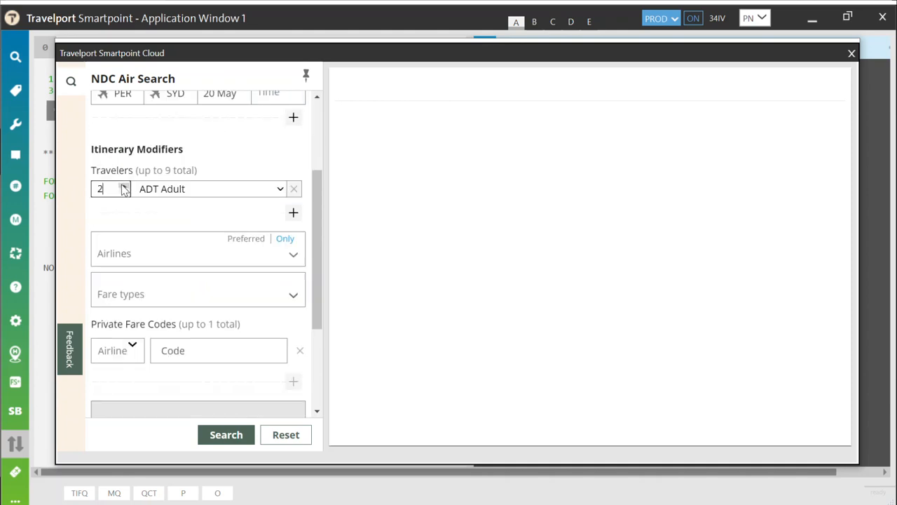
pyautogui.click(294, 213)
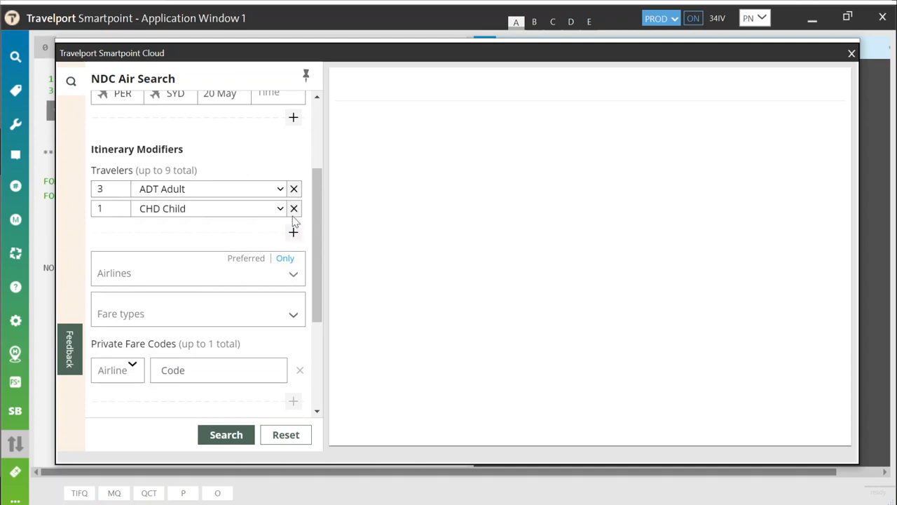
pyautogui.click(281, 208)
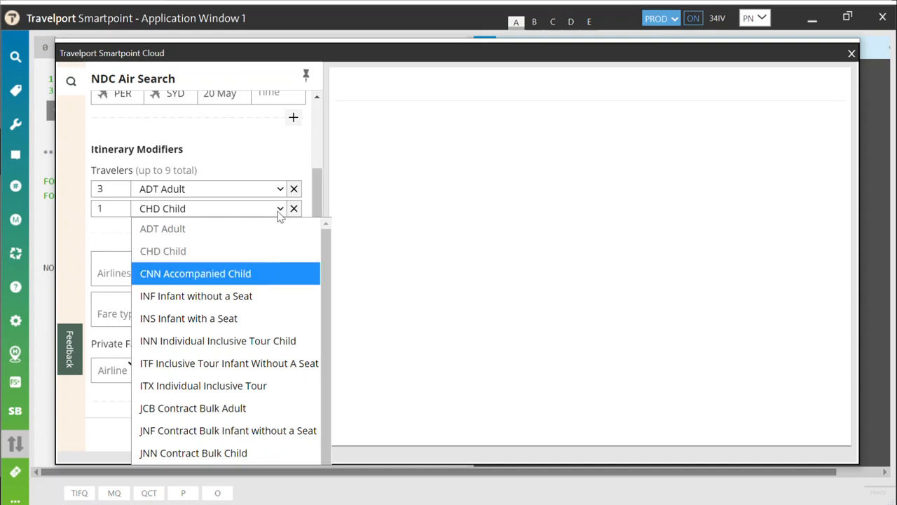
pyautogui.click(280, 214)
pyautogui.scroll(-1, 259, 225)
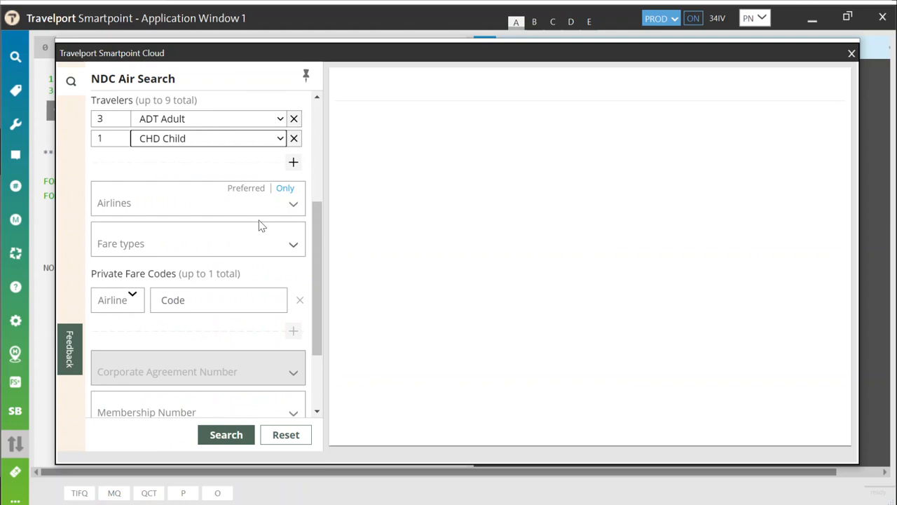
pyautogui.scroll(-1, 260, 224)
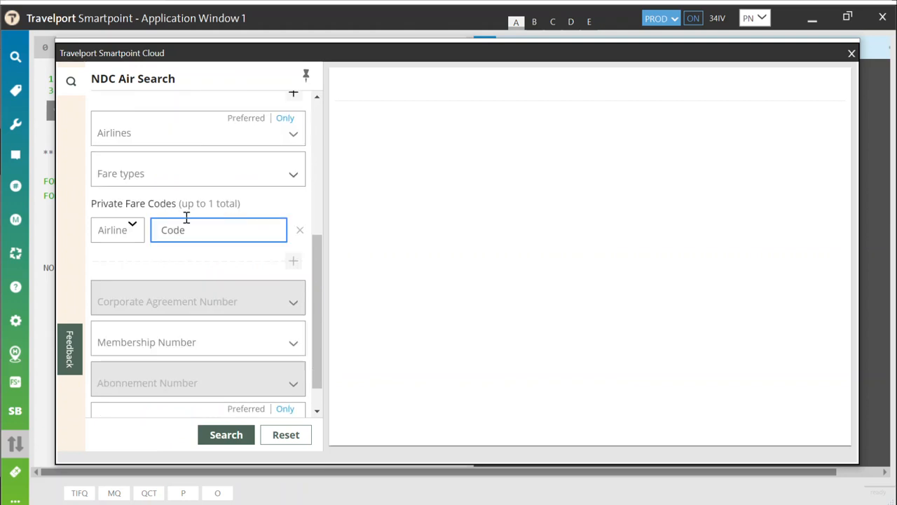
# Step: Add a Qantas (QF) private fare code FLX50
pyautogui.click(123, 230)
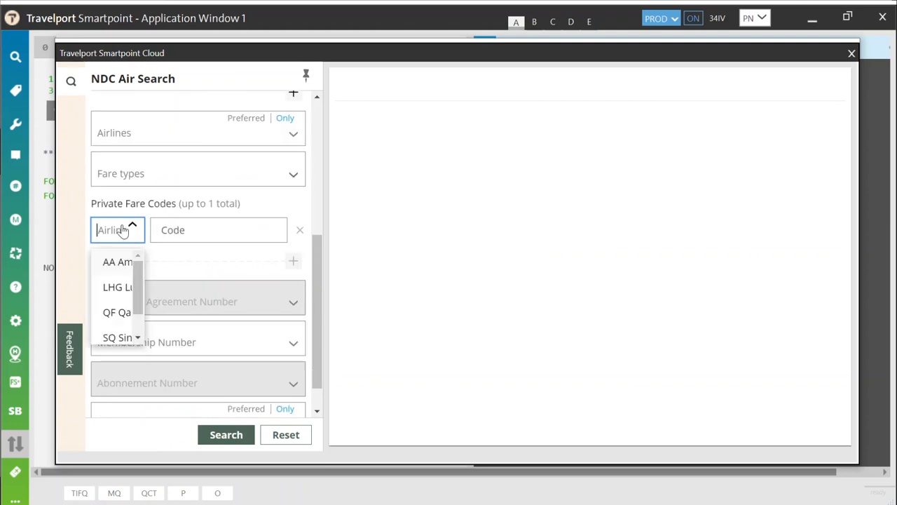
pyautogui.write('qf')
pyautogui.click(139, 262)
pyautogui.click(178, 229)
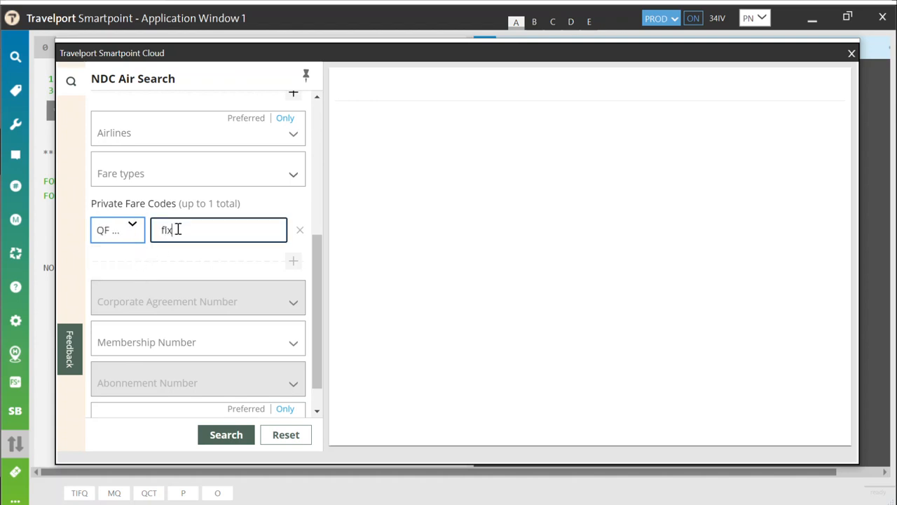
pyautogui.scroll(-1, 178, 229)
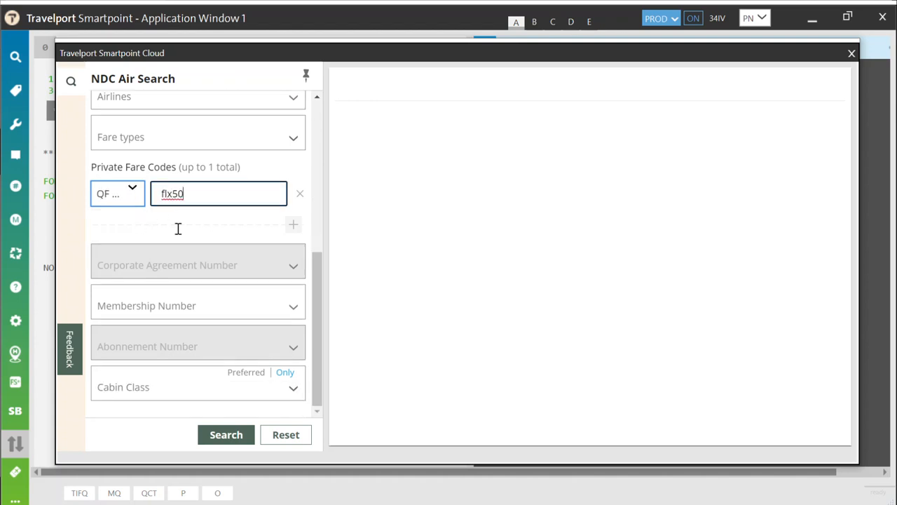
# Step: Choose the traveler's saved membership number and run the flight search
pyautogui.click(295, 305)
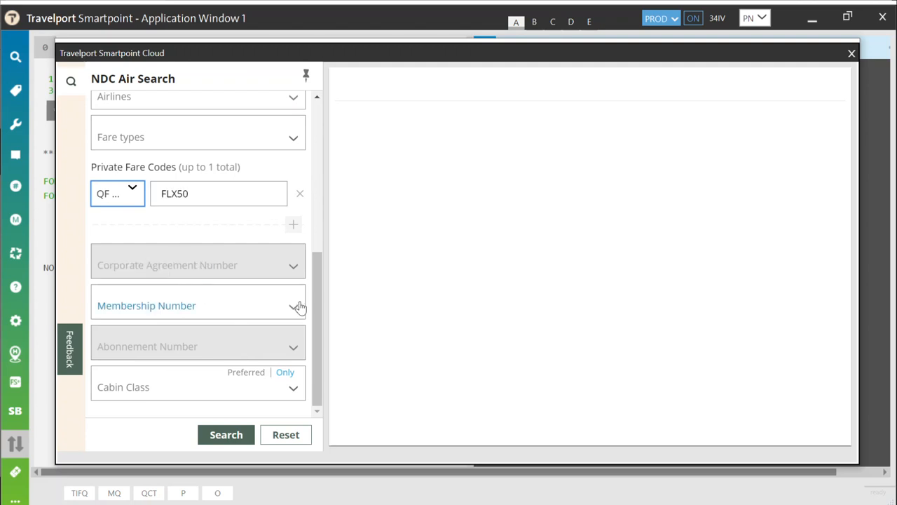
pyautogui.click(130, 352)
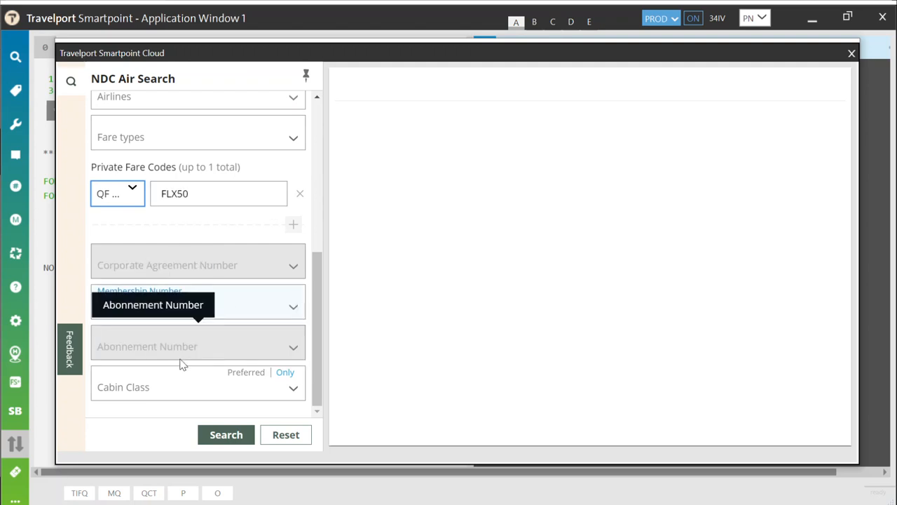
pyautogui.click(290, 390)
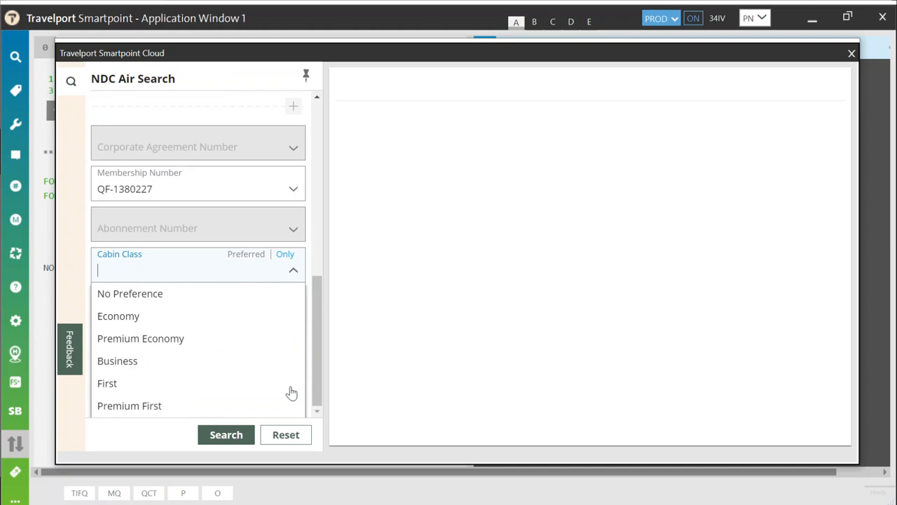
pyautogui.click(294, 274)
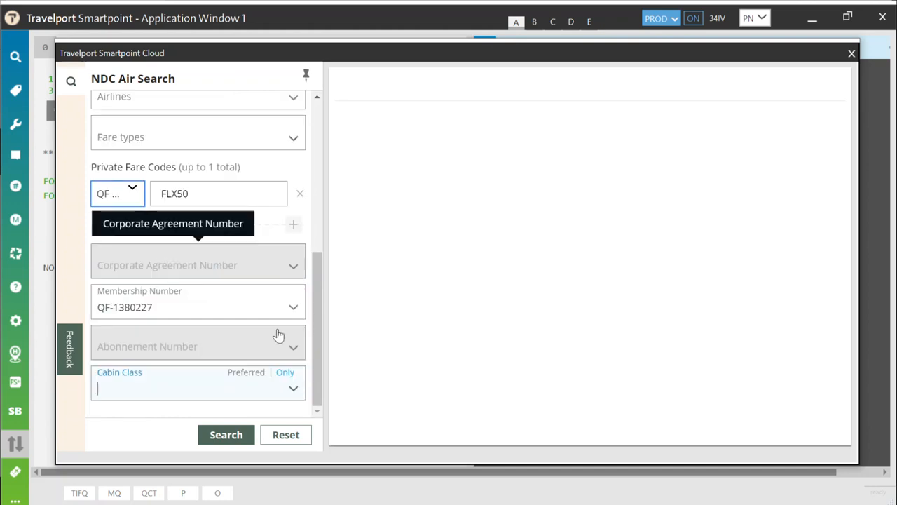
pyautogui.click(236, 436)
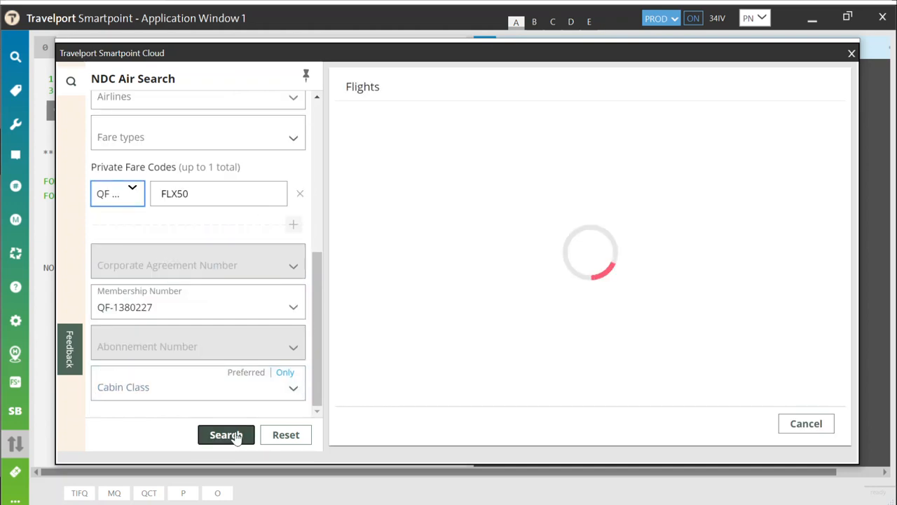
# Step: Compare fare brands on the 10:25am Sydney–Perth flight and choose Red eDeal outbound
pyautogui.click(305, 73)
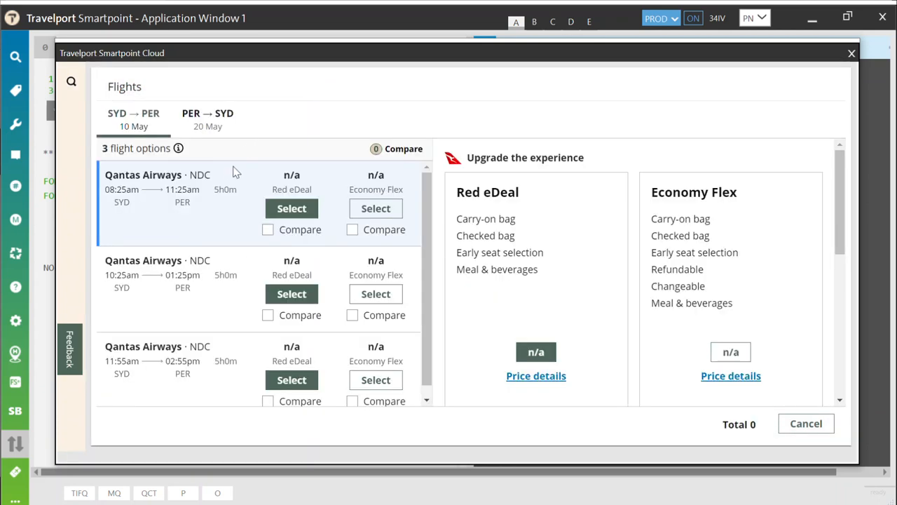
pyautogui.scroll(-1, 234, 177)
pyautogui.click(234, 299)
pyautogui.scroll(-2, 587, 303)
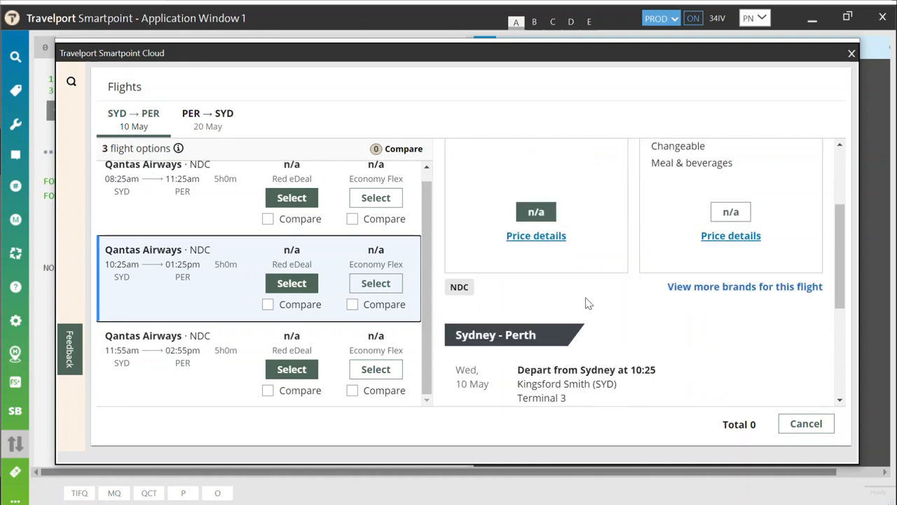
pyautogui.scroll(-3, 588, 303)
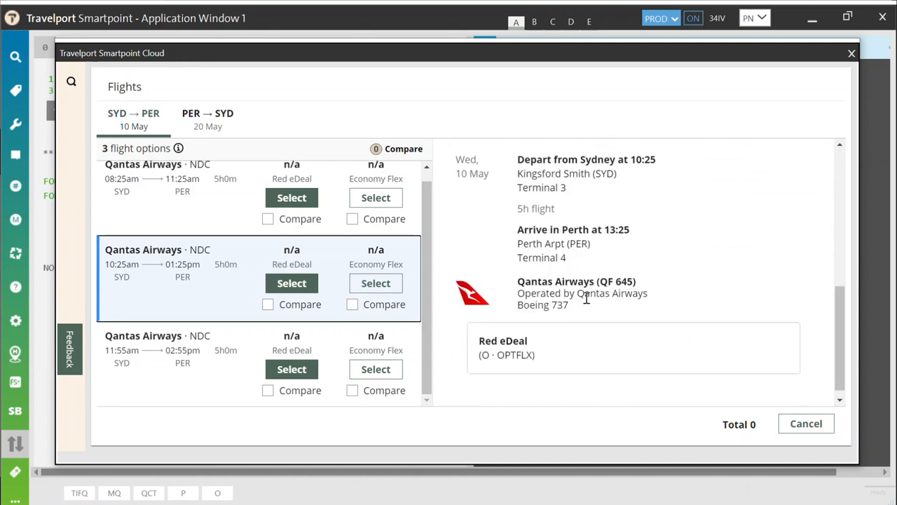
pyautogui.scroll(2, 586, 298)
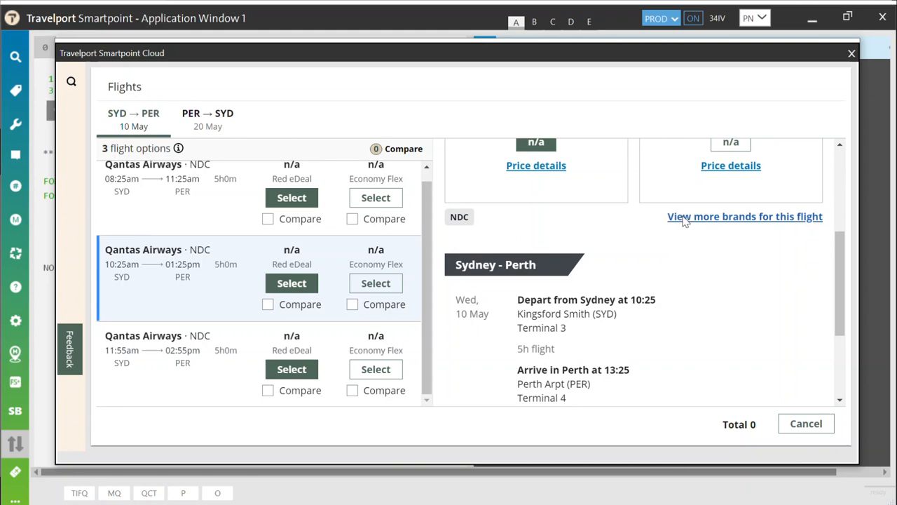
pyautogui.click(684, 217)
pyautogui.scroll(-3, 484, 298)
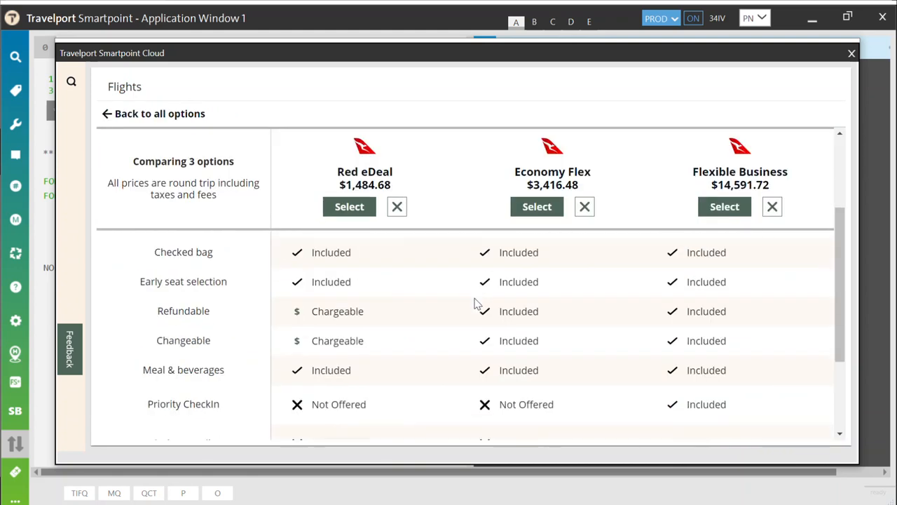
pyautogui.scroll(-2, 475, 303)
pyautogui.scroll(4, 474, 304)
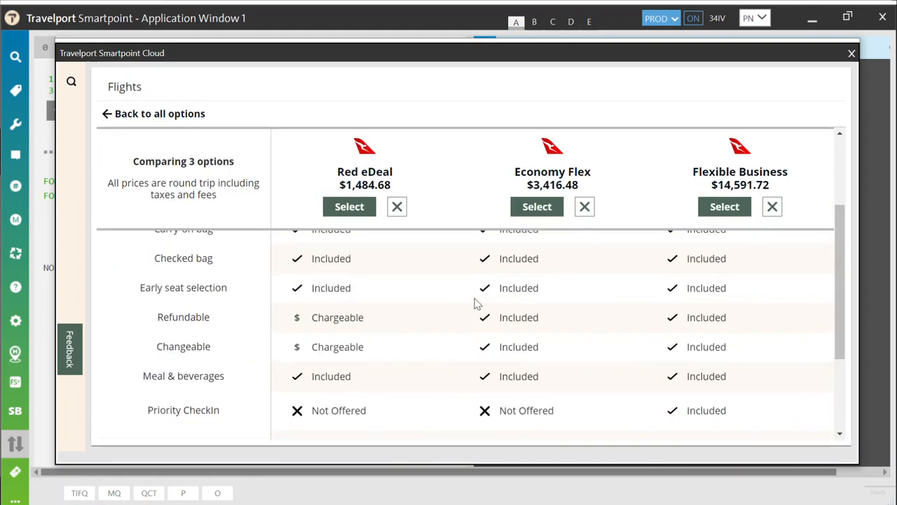
pyautogui.click(349, 207)
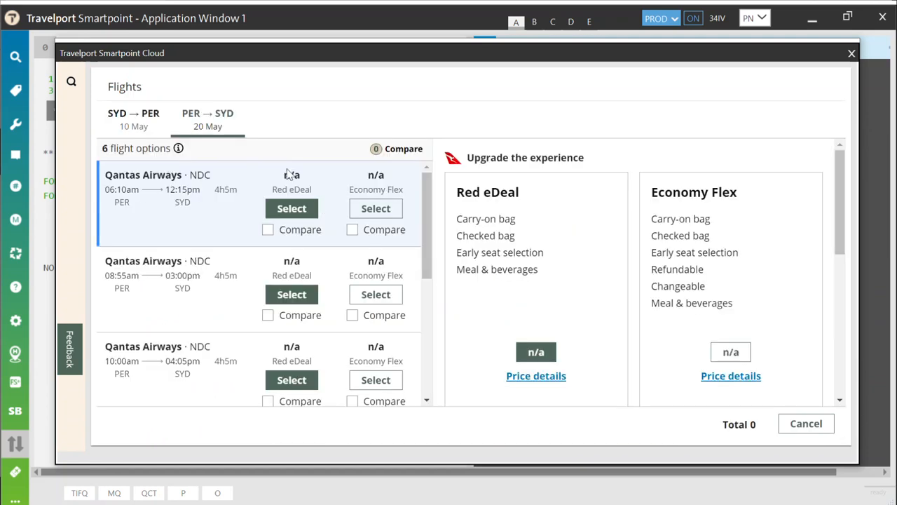
# Step: Compare the 08:55am Red eDeal, 10:00am Economy Flex and 12:40pm Red eDeal return fares
pyautogui.scroll(-1, 242, 168)
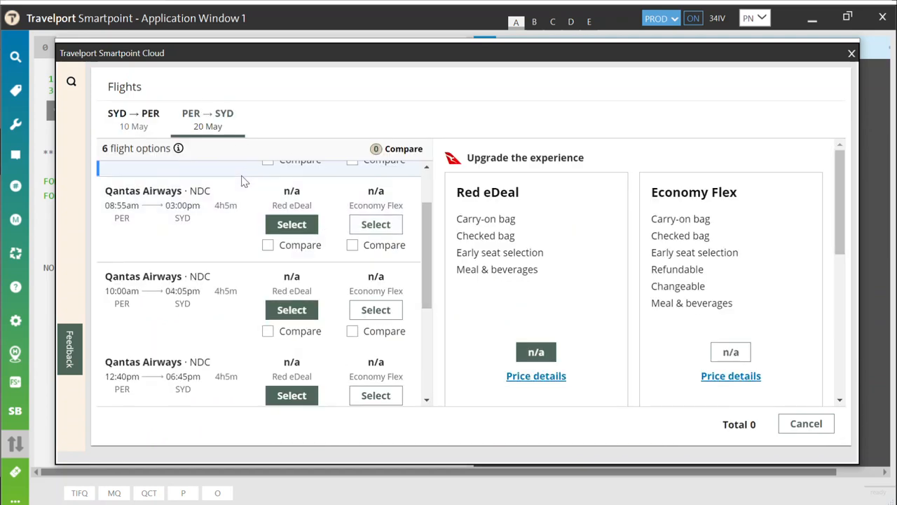
pyautogui.click(268, 245)
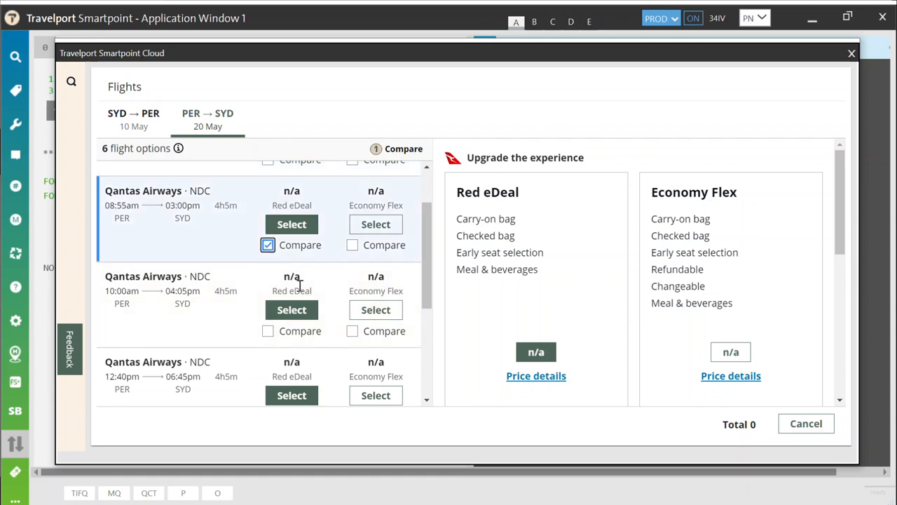
pyautogui.click(352, 331)
pyautogui.scroll(-1, 287, 280)
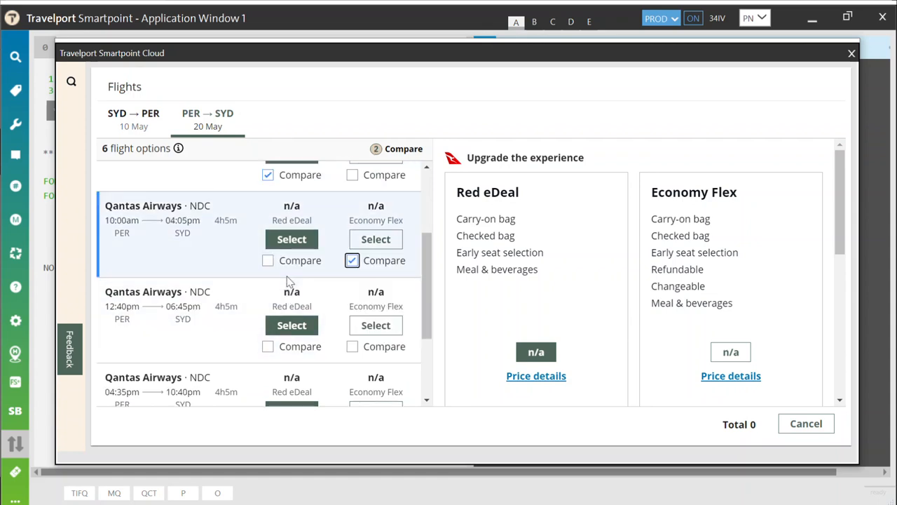
pyautogui.click(268, 347)
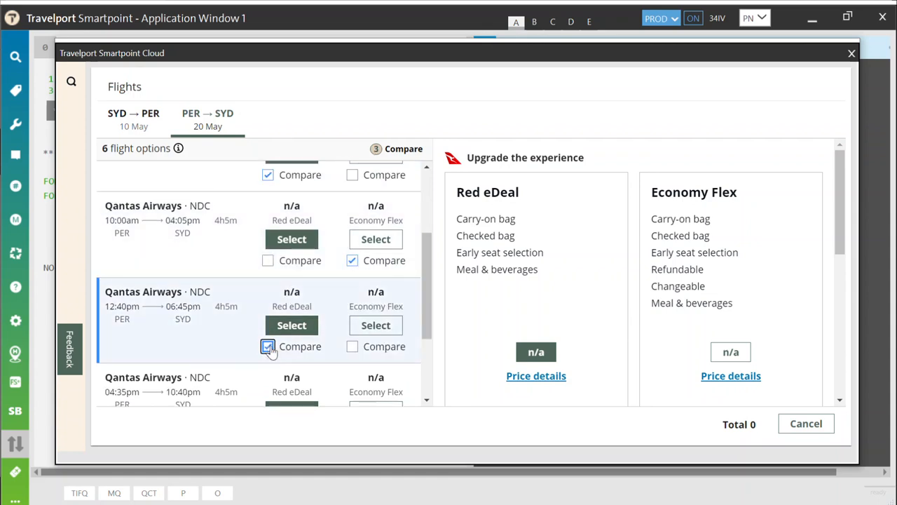
pyautogui.click(400, 148)
pyautogui.scroll(-3, 517, 226)
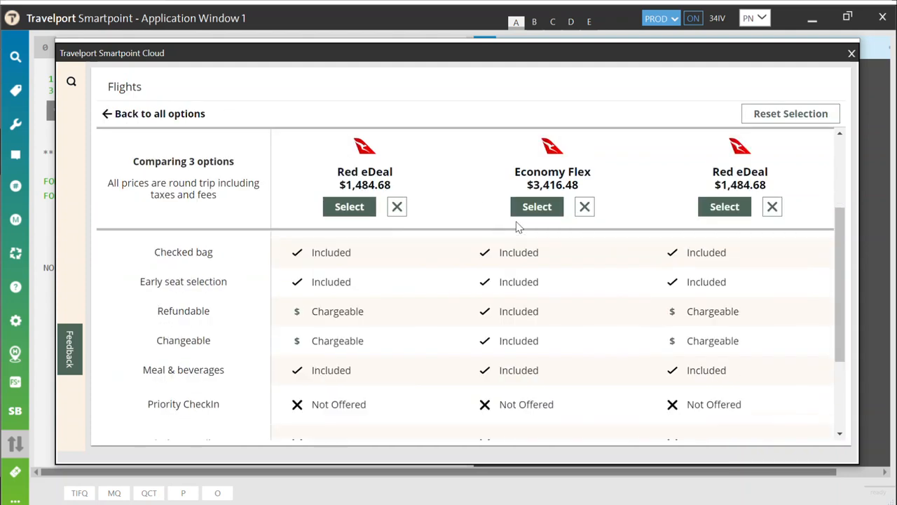
pyautogui.scroll(-3, 517, 238)
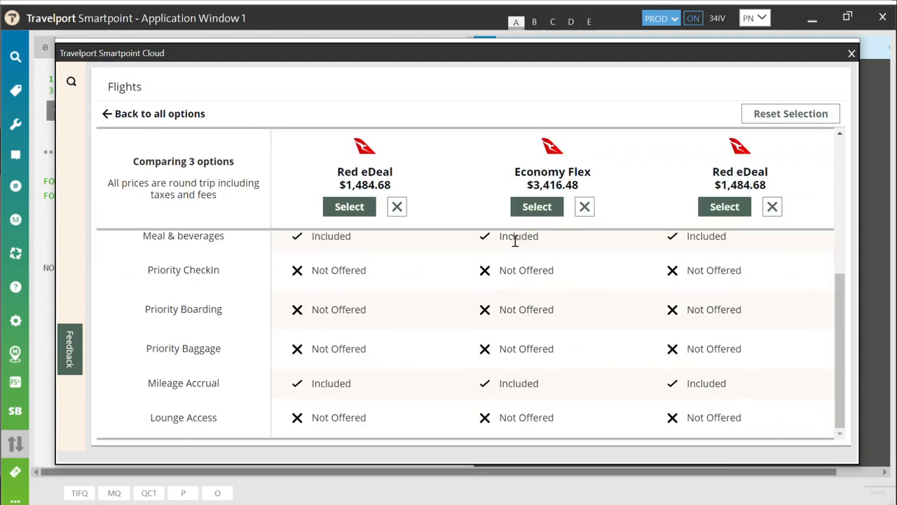
pyautogui.scroll(6, 552, 308)
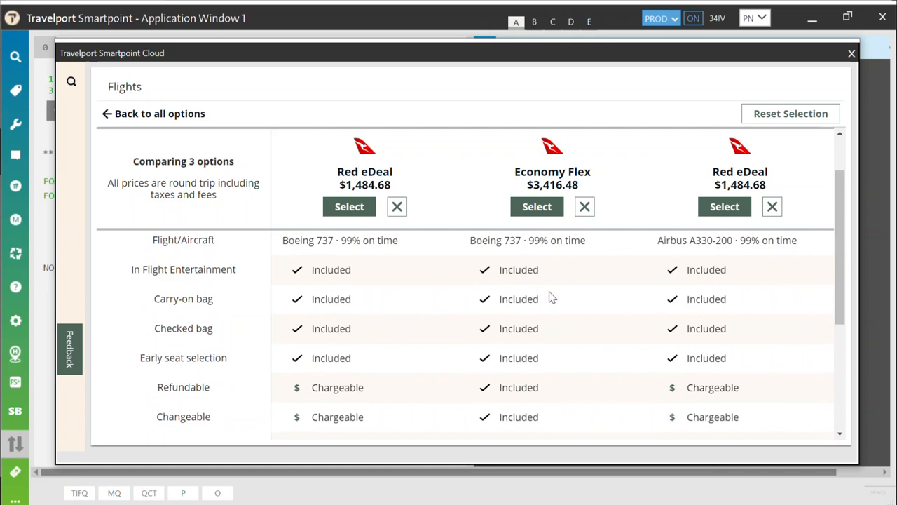
# Step: Select the 10:00am Economy Flex return fare and set the payment method to CASH
pyautogui.click(540, 207)
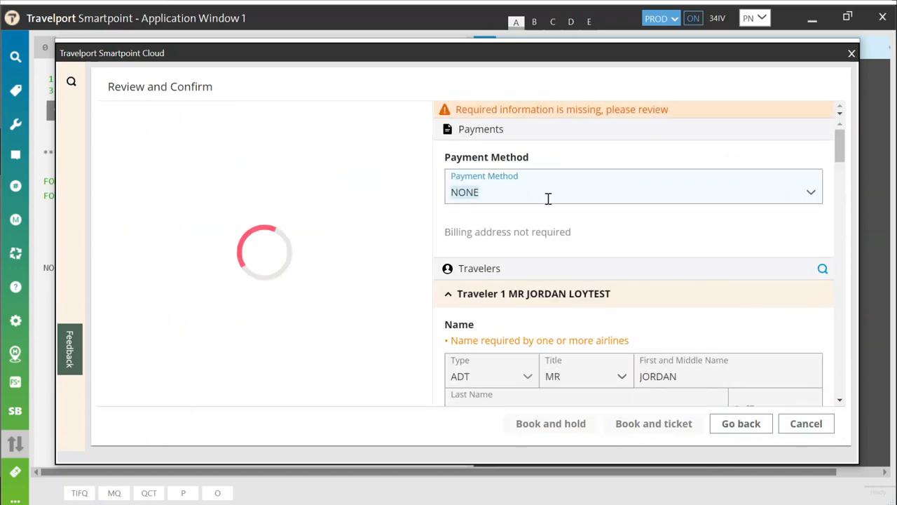
pyautogui.click(810, 194)
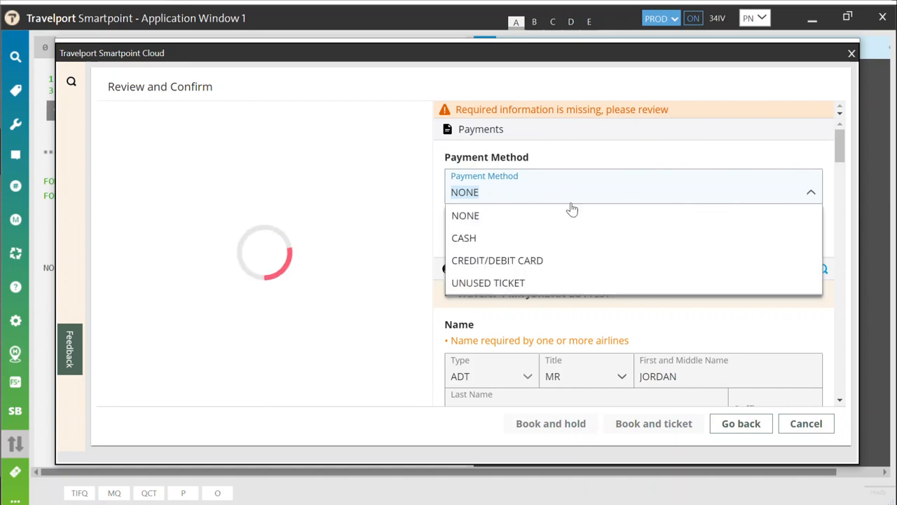
pyautogui.click(480, 236)
pyautogui.scroll(-5, 345, 260)
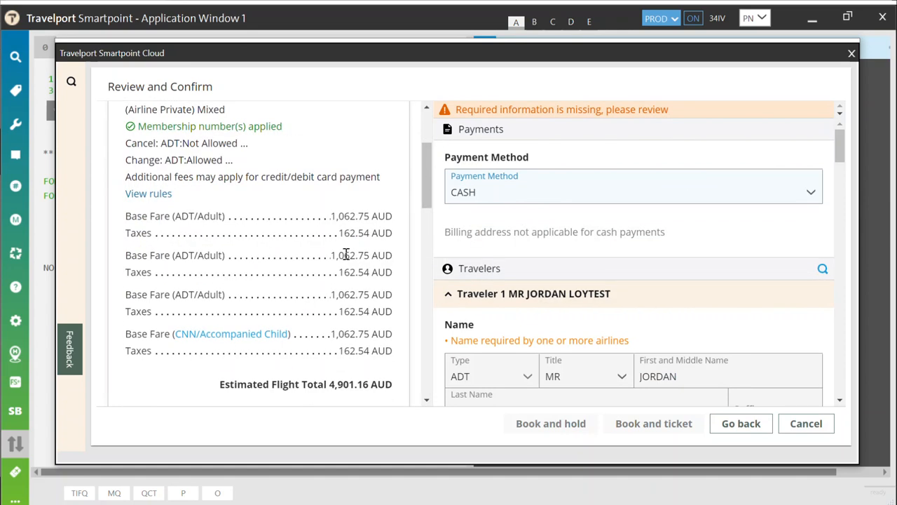
# Step: Add a CHML child meal for the child on SYD-PER, copy it to all flights, and save
pyautogui.scroll(-1, 345, 256)
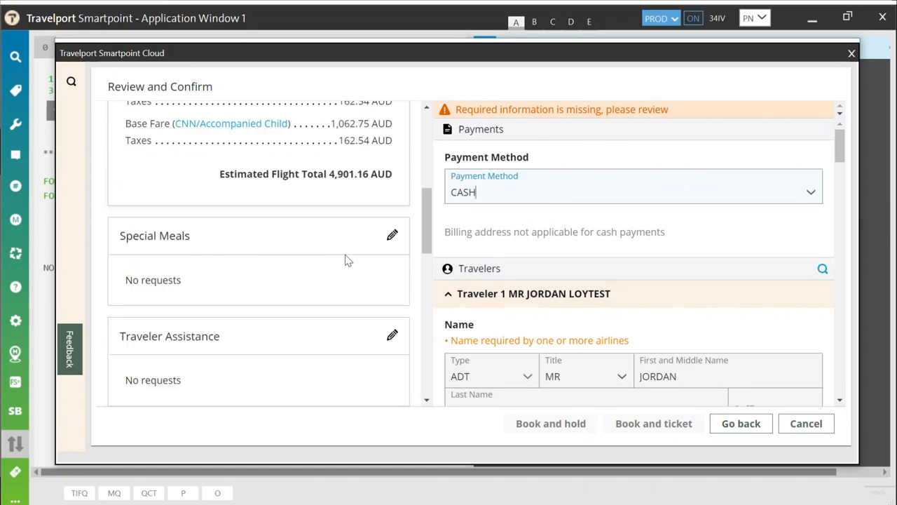
pyautogui.click(392, 236)
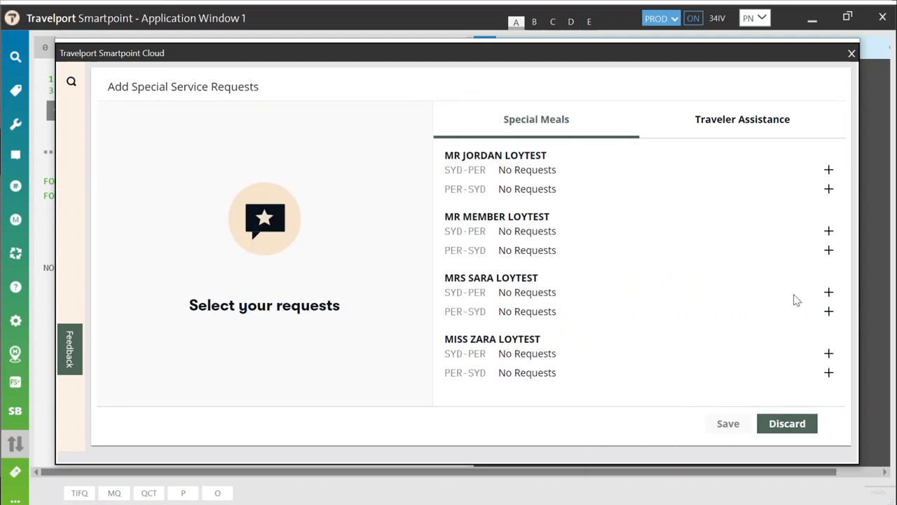
pyautogui.click(829, 354)
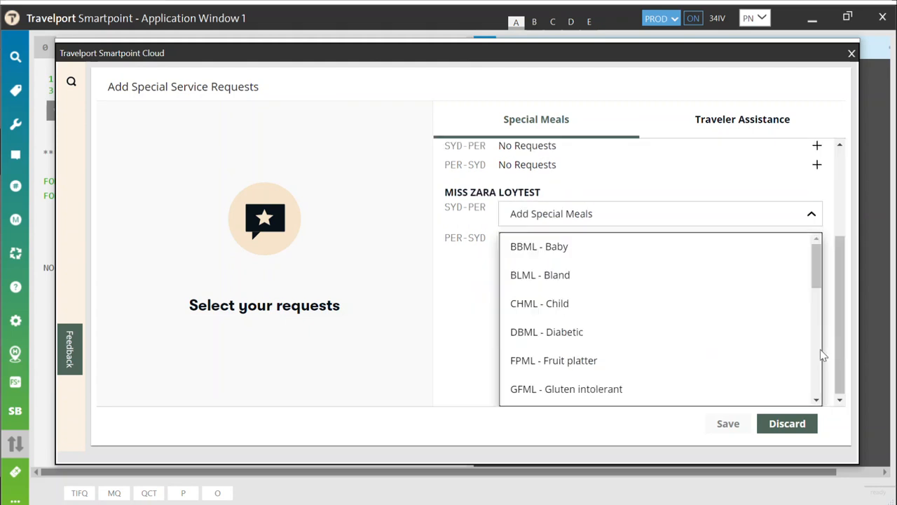
pyautogui.click(544, 306)
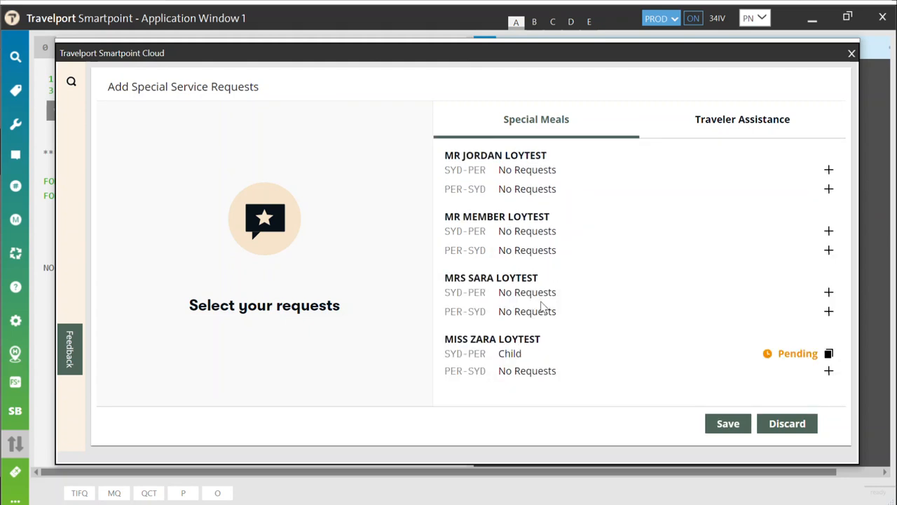
pyautogui.click(829, 354)
pyautogui.click(726, 425)
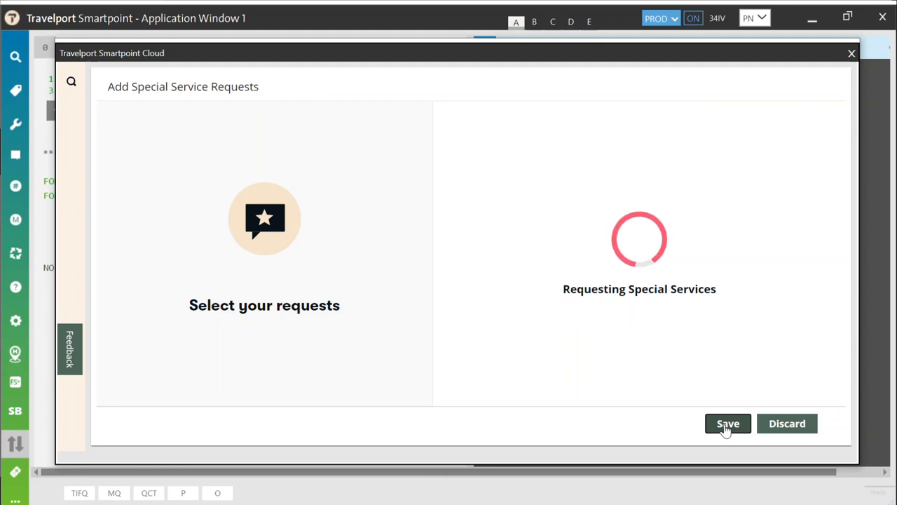
# Step: Book and hold the flights, then close the Smartpoint Cloud window to view the PNR
pyautogui.scroll(-5, 397, 301)
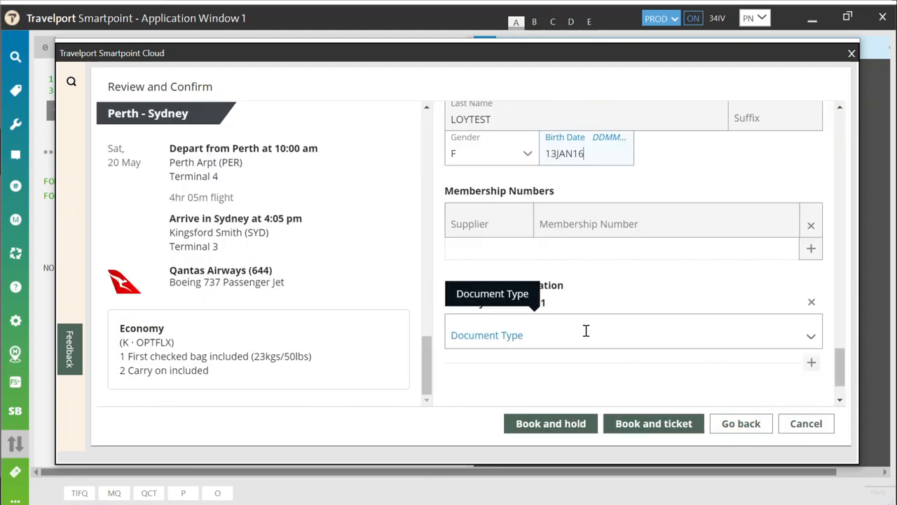
pyautogui.scroll(-2, 587, 330)
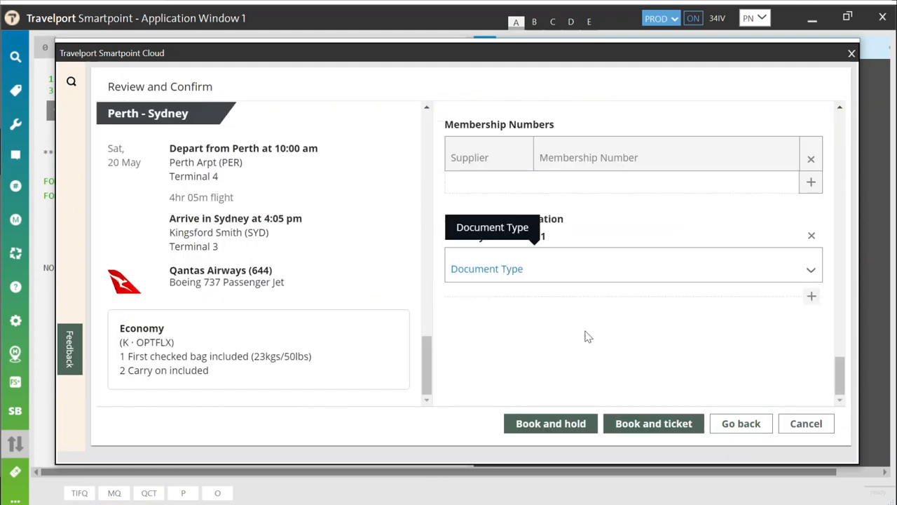
pyautogui.click(548, 425)
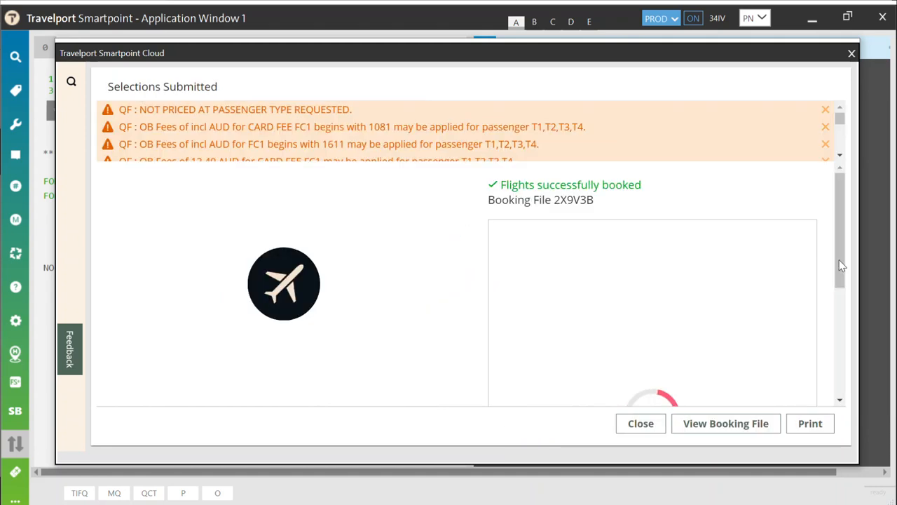
pyautogui.moveTo(842, 266); pyautogui.dragTo(826, 357)
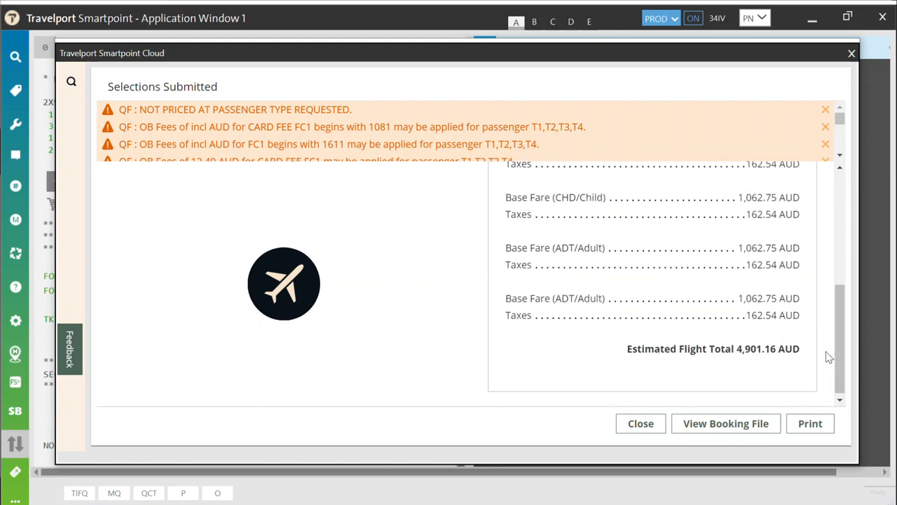
pyautogui.click(852, 53)
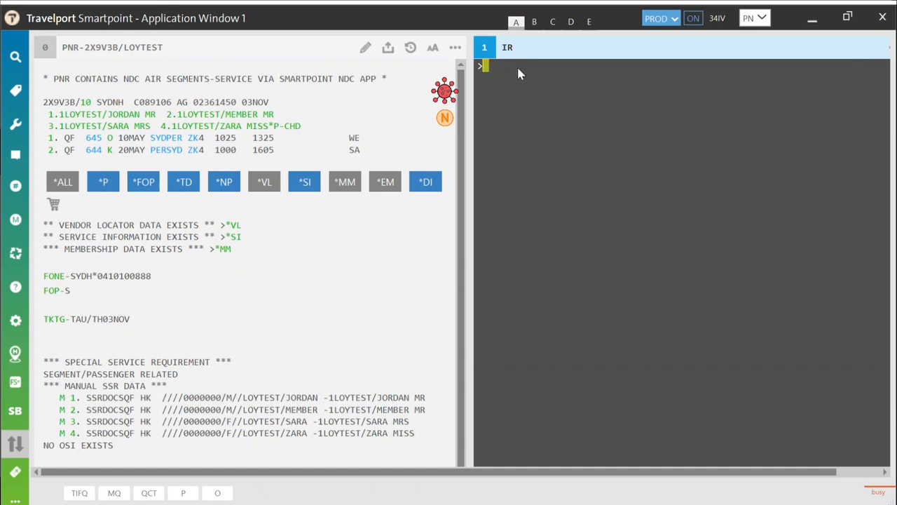
# Step: Run *DI to list the fare lines with the 4901.16 total, then return to the PNR pane
pyautogui.write('*DI')
pyautogui.press('Return')
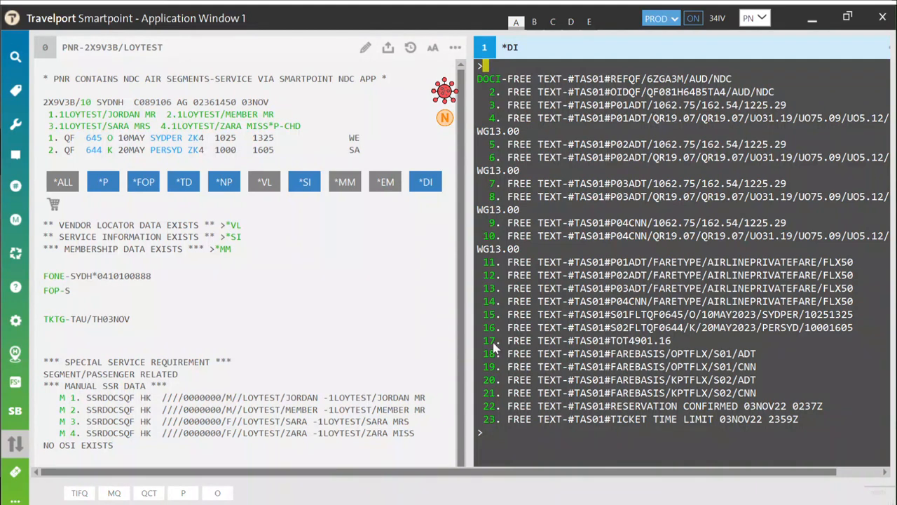
pyautogui.click(444, 118)
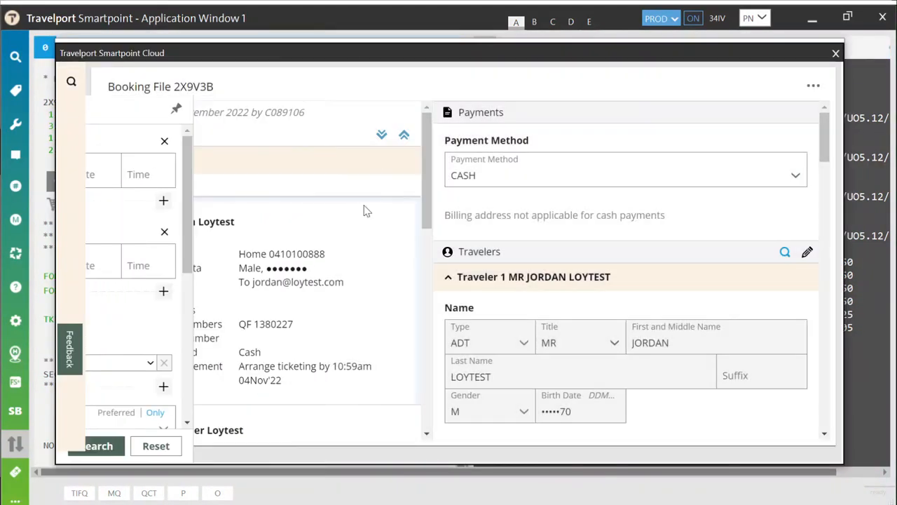
# Step: Open the Sydney–Perth Qantas reservation and start editing its traveler details
pyautogui.scroll(-5, 352, 249)
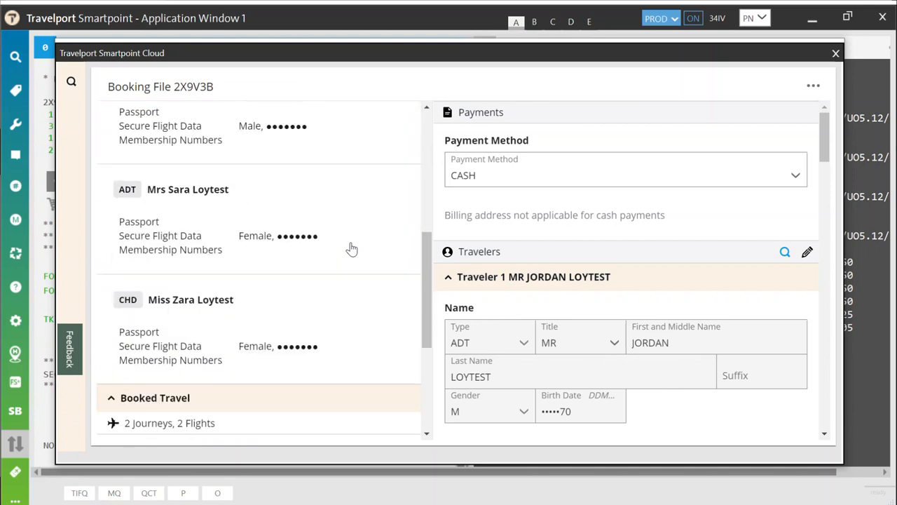
pyautogui.scroll(-3, 347, 256)
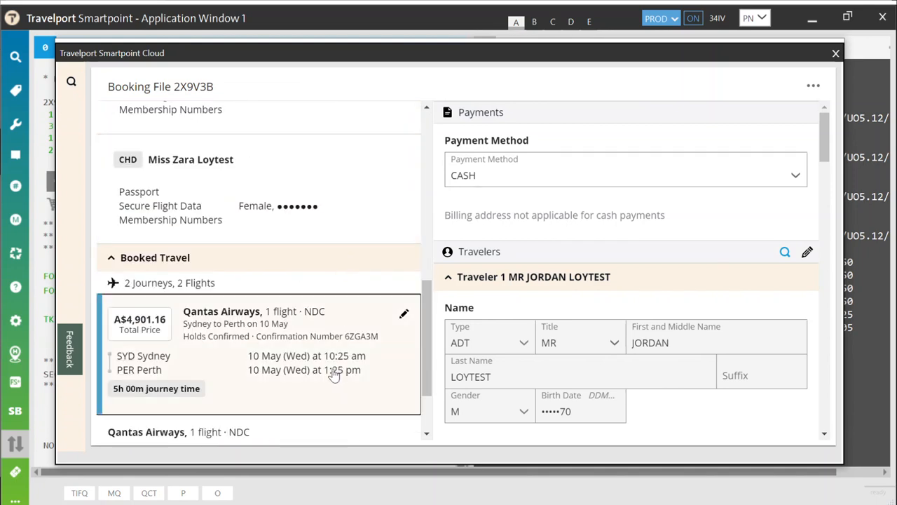
pyautogui.click(334, 376)
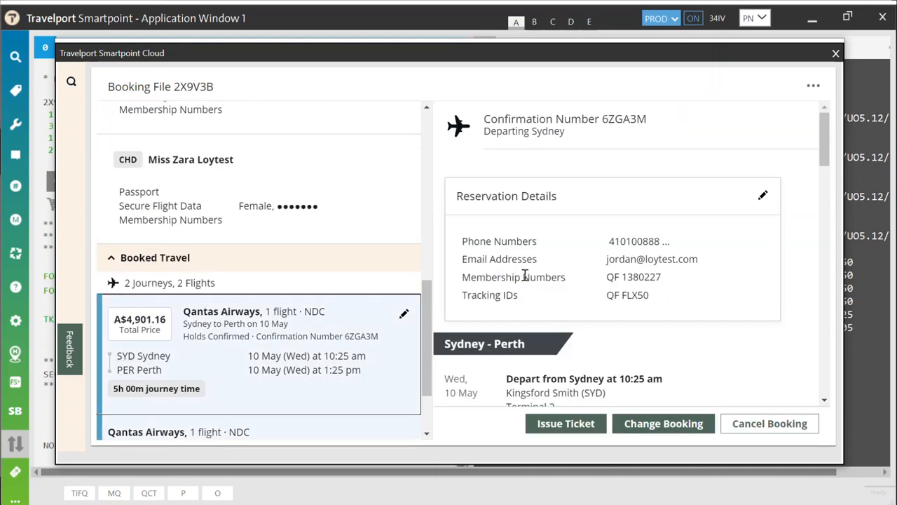
pyautogui.click(764, 196)
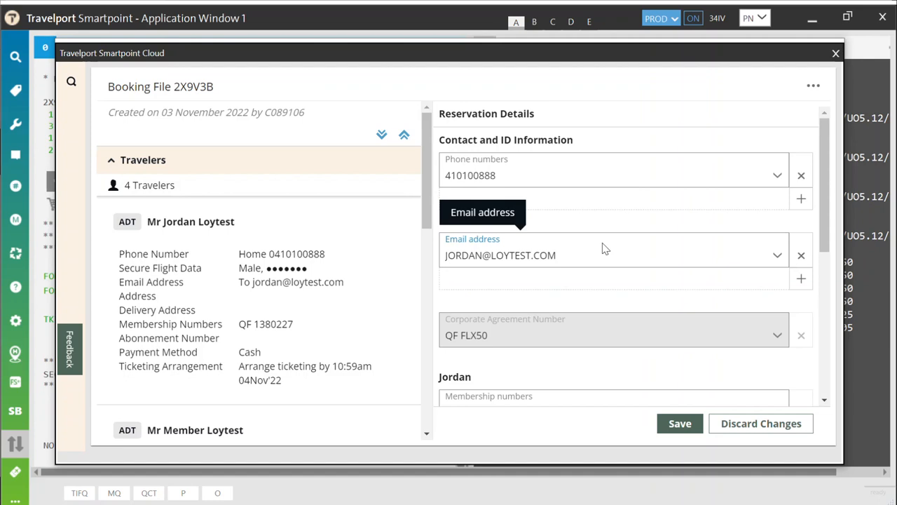
pyautogui.scroll(-3, 602, 246)
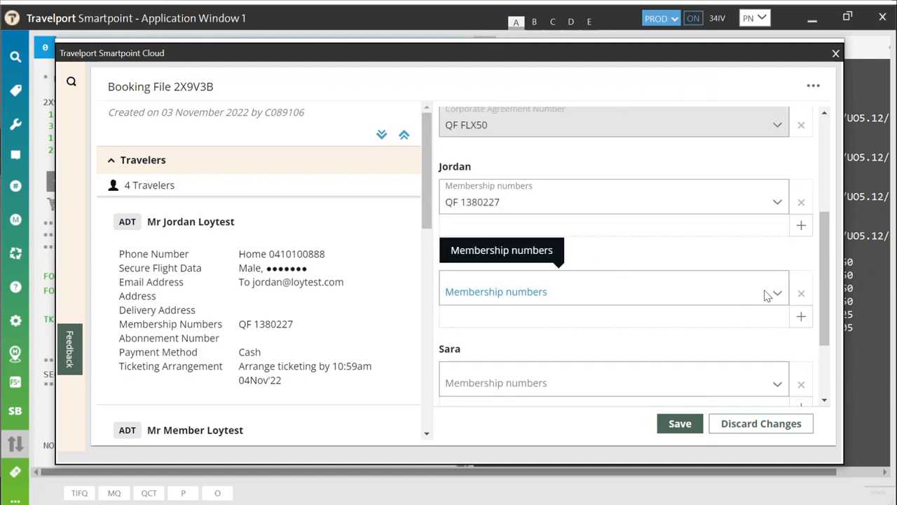
# Step: Add a QF membership number for the second adult and save the reservation
pyautogui.click(776, 293)
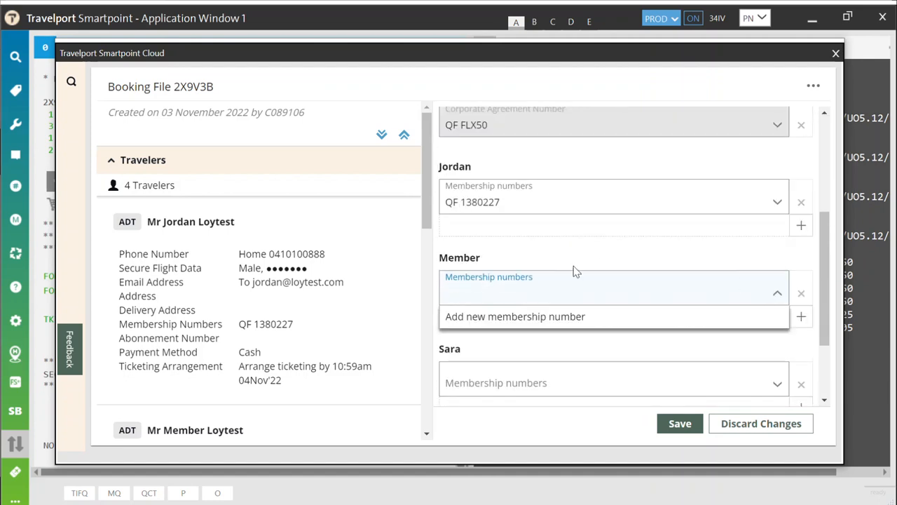
pyautogui.click(491, 317)
pyautogui.click(521, 312)
pyautogui.write('qf')
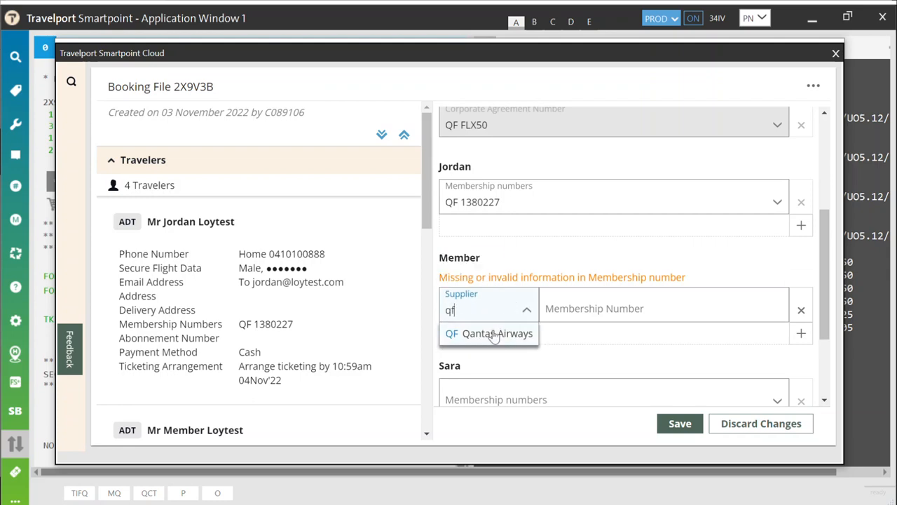
pyautogui.click(494, 335)
pyautogui.click(596, 312)
pyautogui.hotkey('ctrl', 'v')
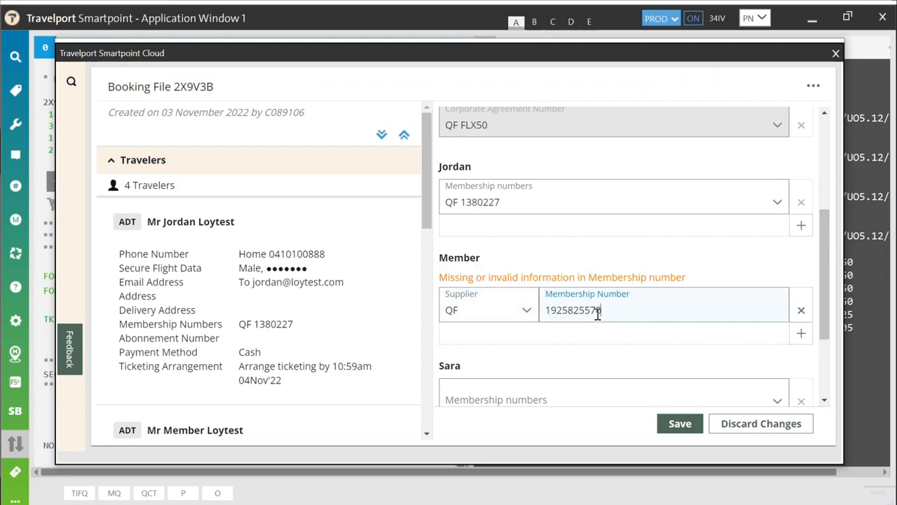
pyautogui.click(673, 425)
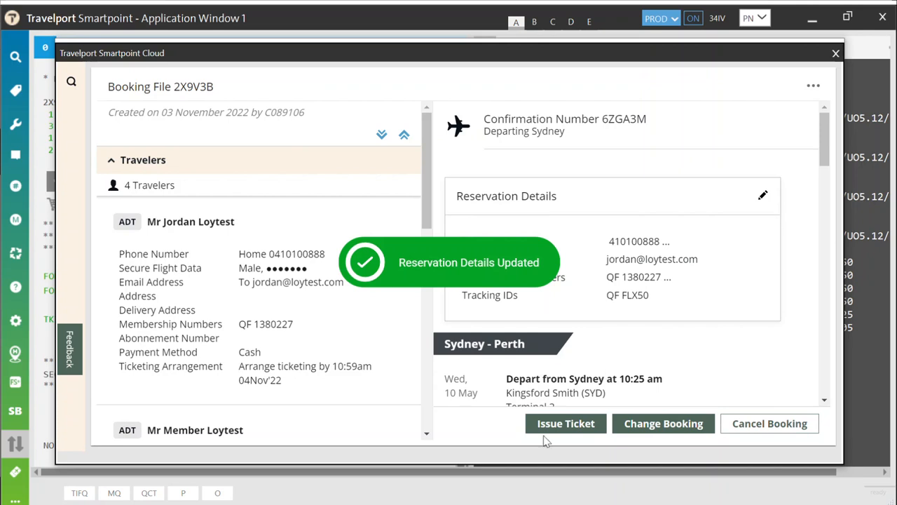
# Step: Issue the ticket, paying for and closing the booking
pyautogui.click(566, 424)
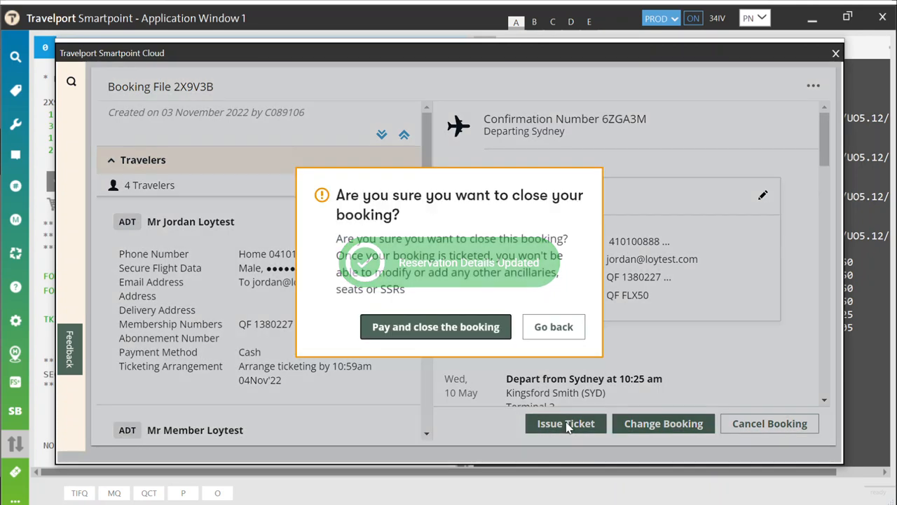
pyautogui.click(435, 327)
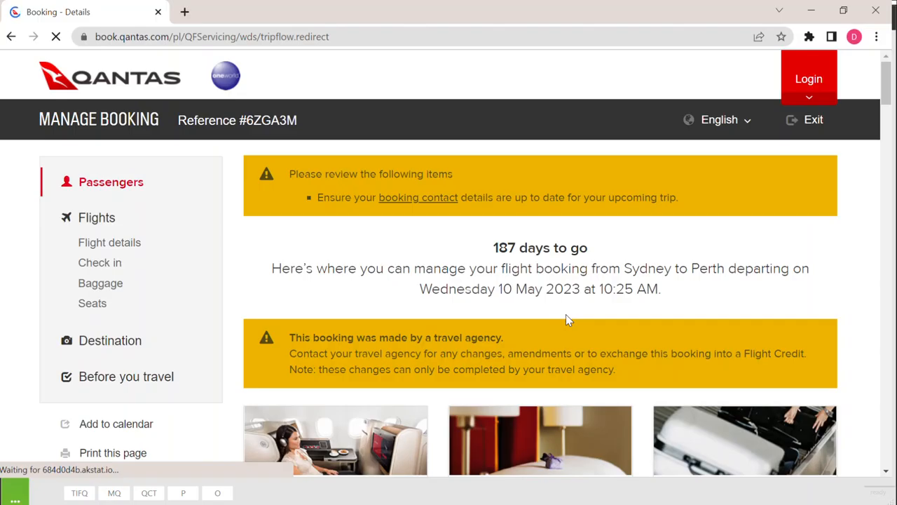
# Step: Check the four passengers and membership numbers on Qantas Manage Booking, then reopen the file in NDC
pyautogui.scroll(-2, 566, 314)
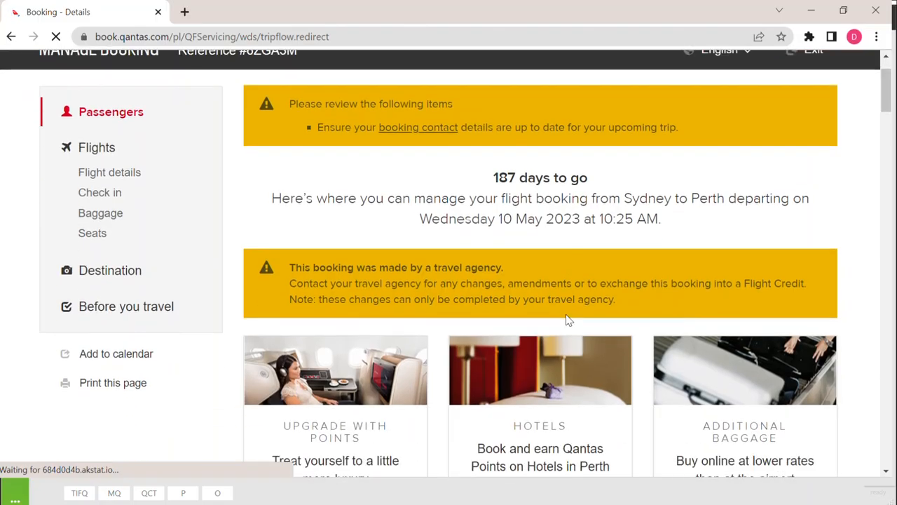
pyautogui.scroll(-4, 568, 319)
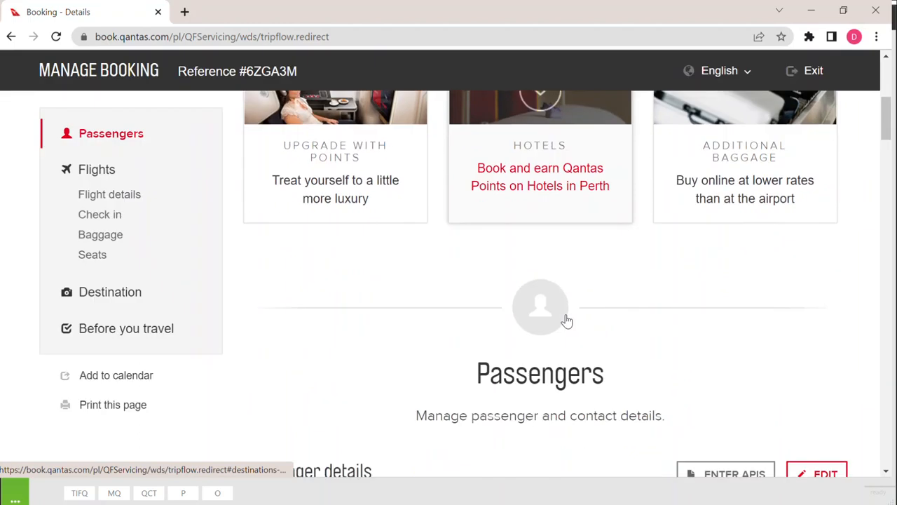
pyautogui.scroll(-4, 568, 319)
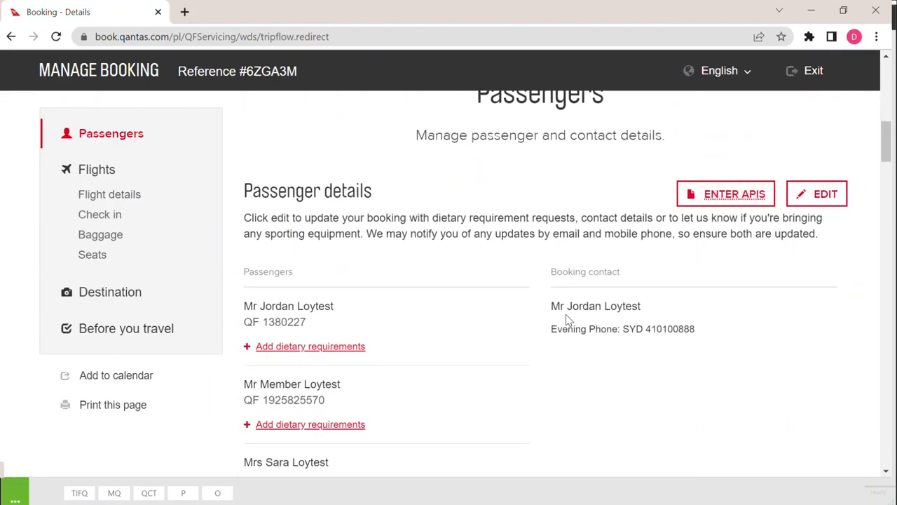
pyautogui.scroll(-3, 568, 321)
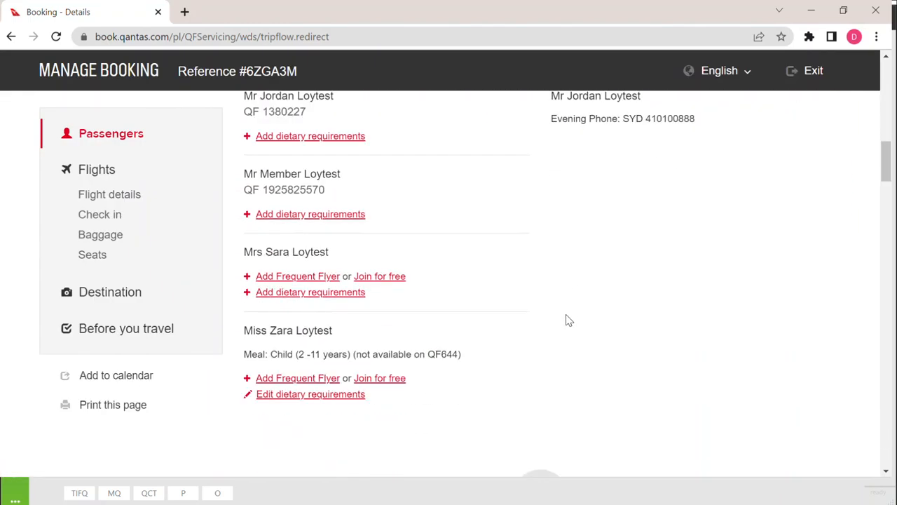
pyautogui.scroll(-2, 567, 320)
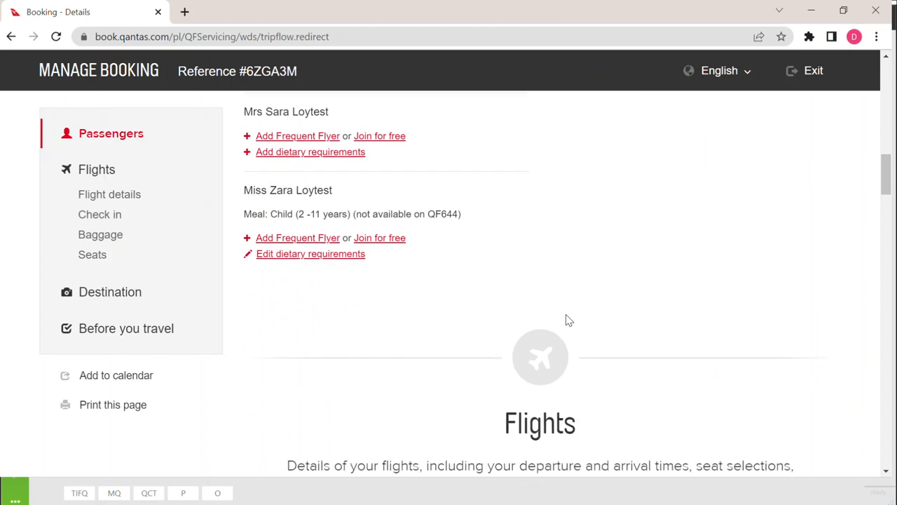
pyautogui.scroll(-1, 566, 314)
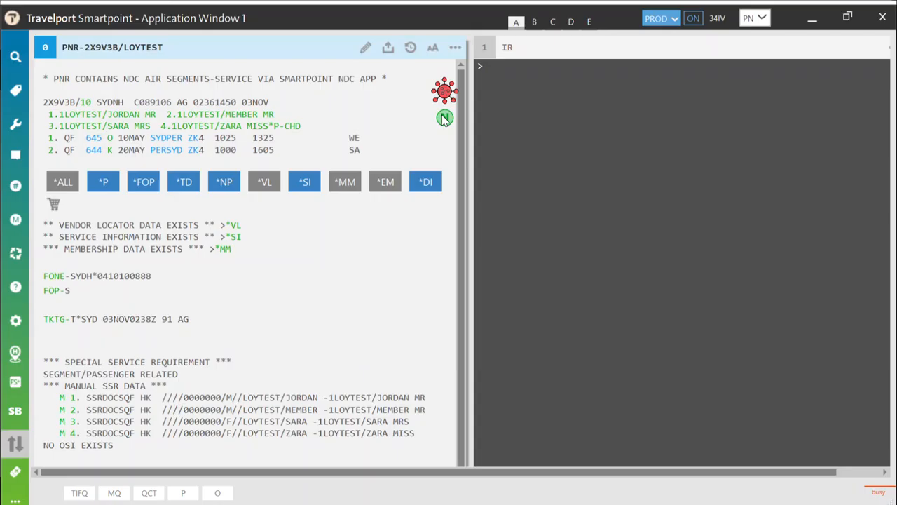
pyautogui.click(444, 118)
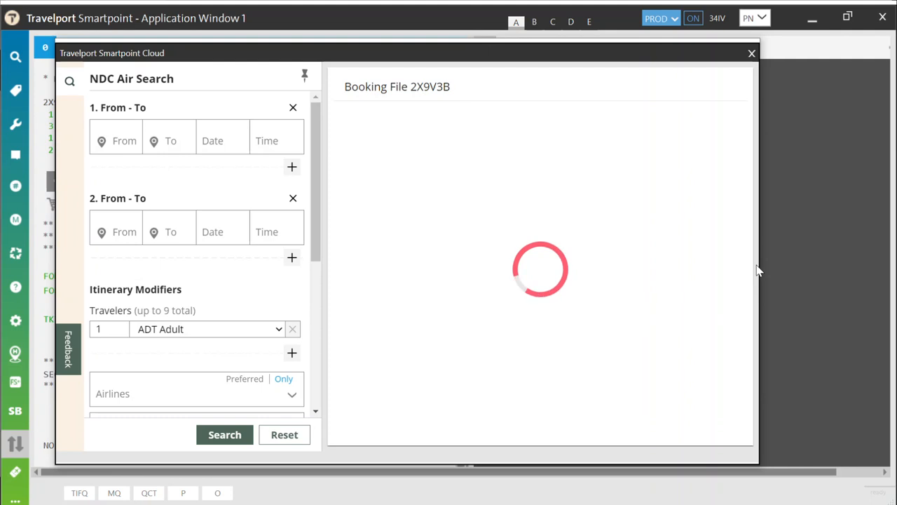
# Step: Widen the booking window and close the docked flight search panel
pyautogui.moveTo(762, 268); pyautogui.dragTo(859, 282)
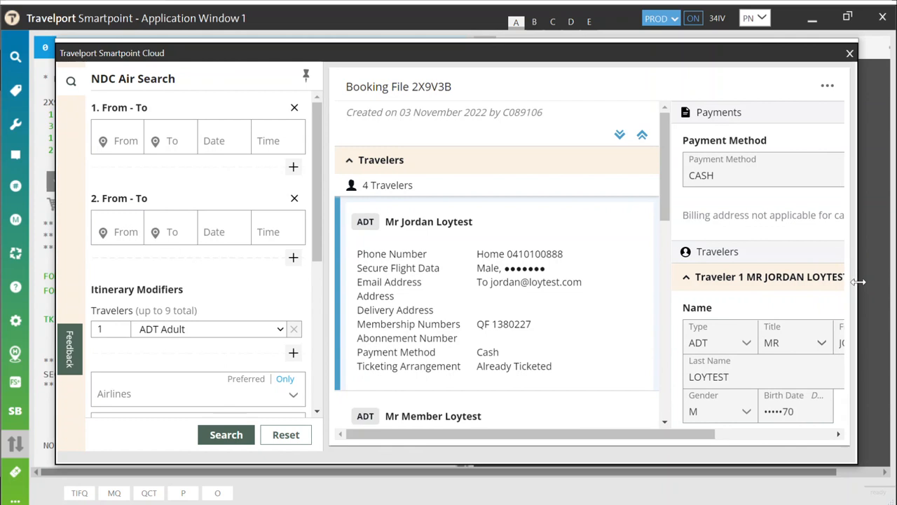
pyautogui.click(306, 75)
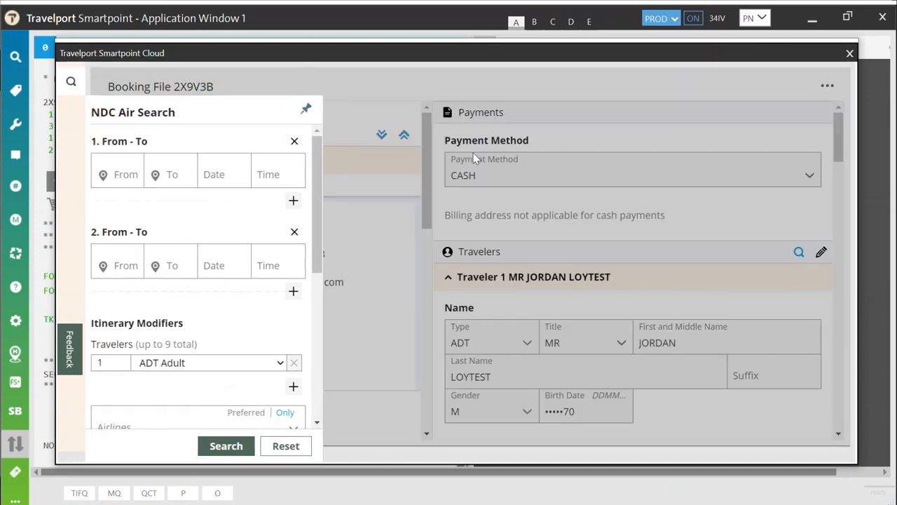
pyautogui.click(369, 85)
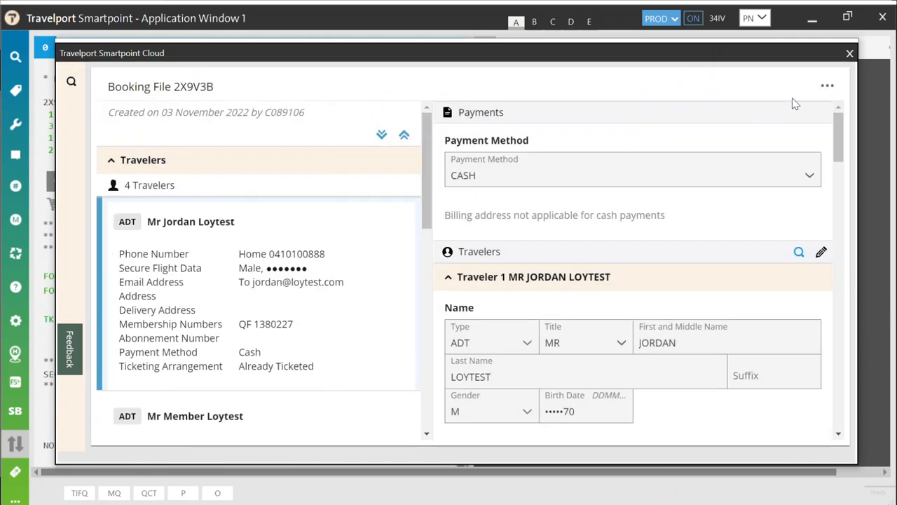
pyautogui.click(828, 87)
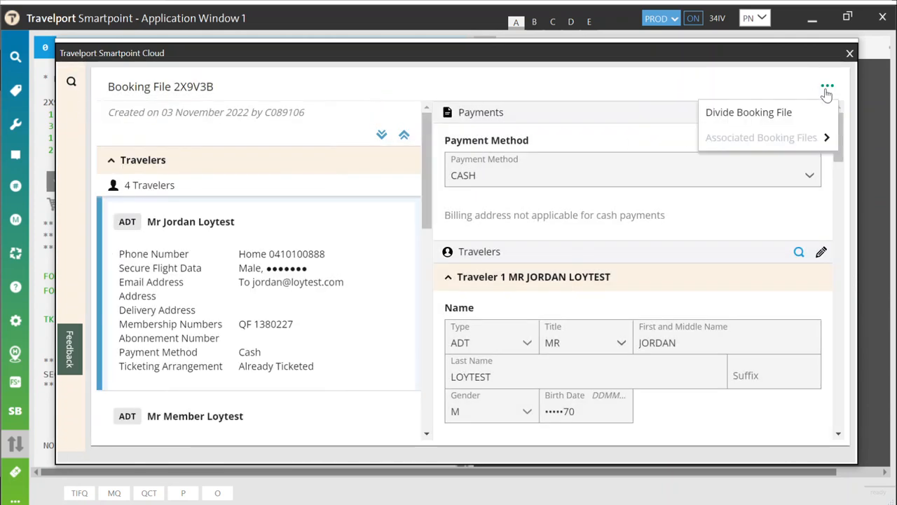
pyautogui.click(776, 113)
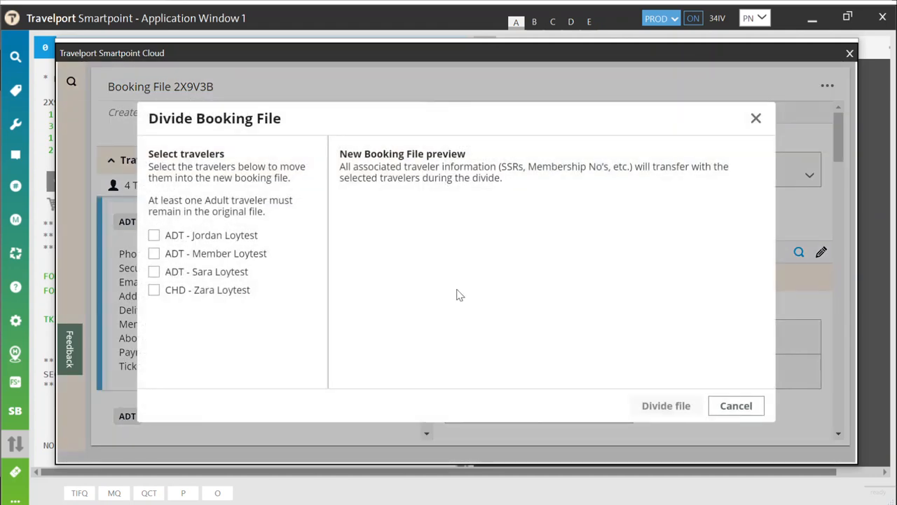
pyautogui.click(155, 253)
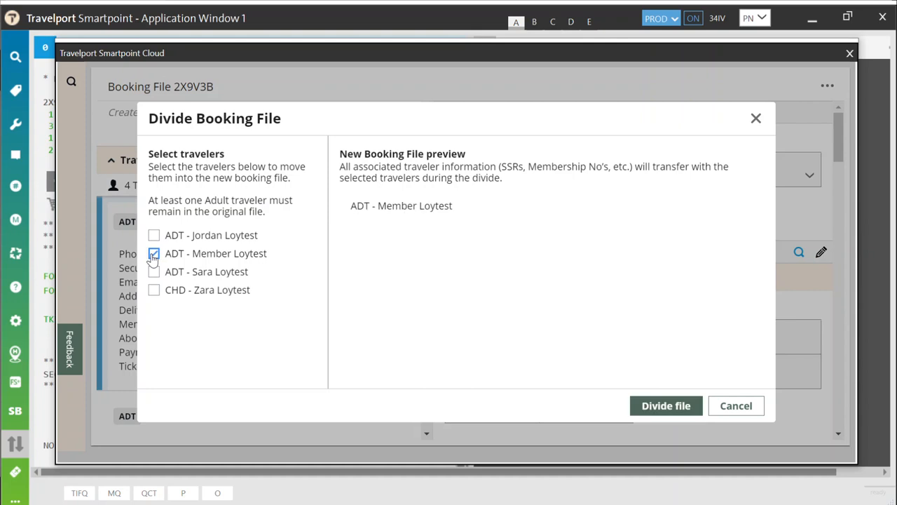
pyautogui.click(663, 406)
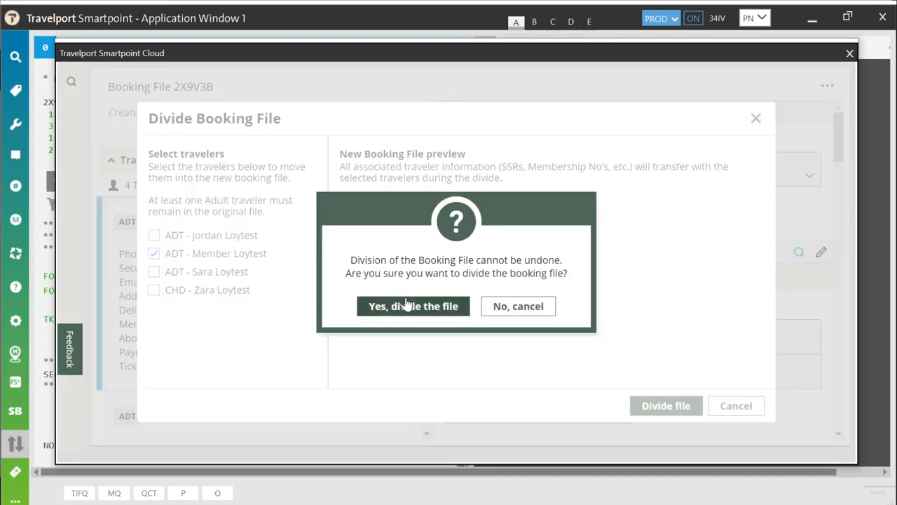
pyautogui.click(403, 308)
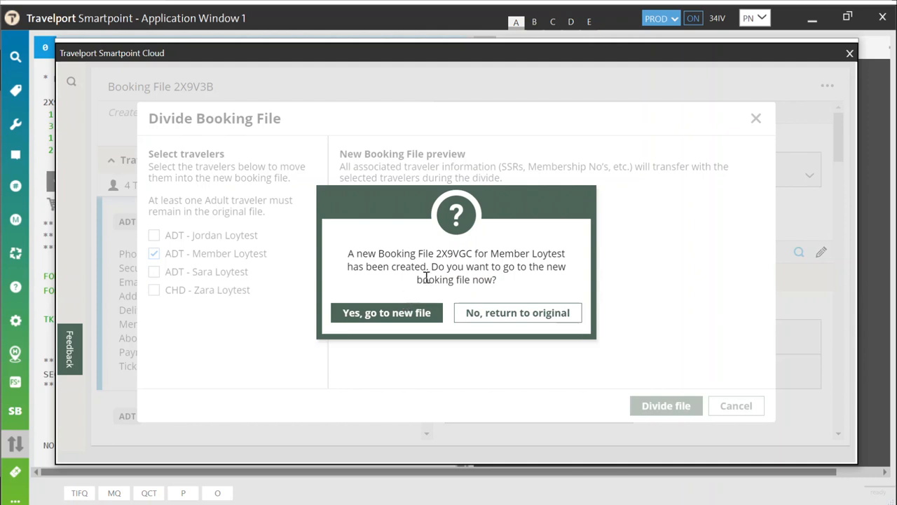
pyautogui.click(406, 312)
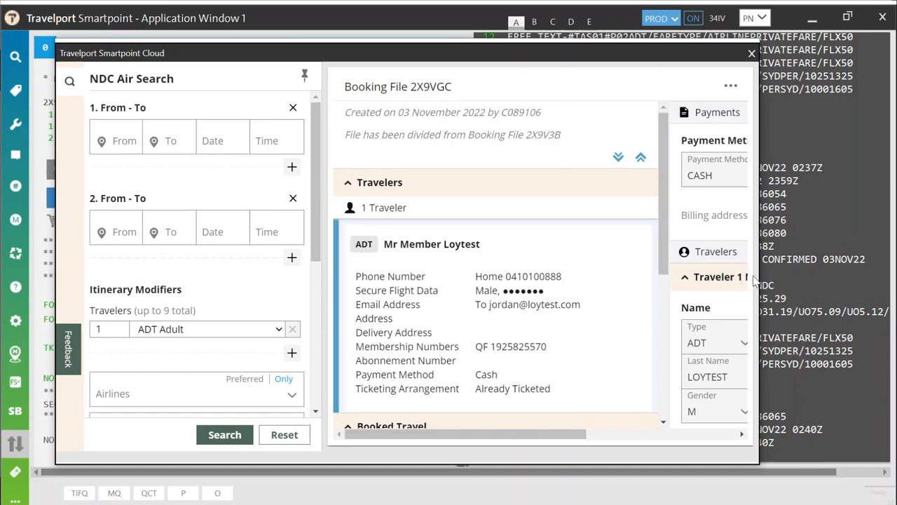
pyautogui.moveTo(764, 276); pyautogui.dragTo(863, 300)
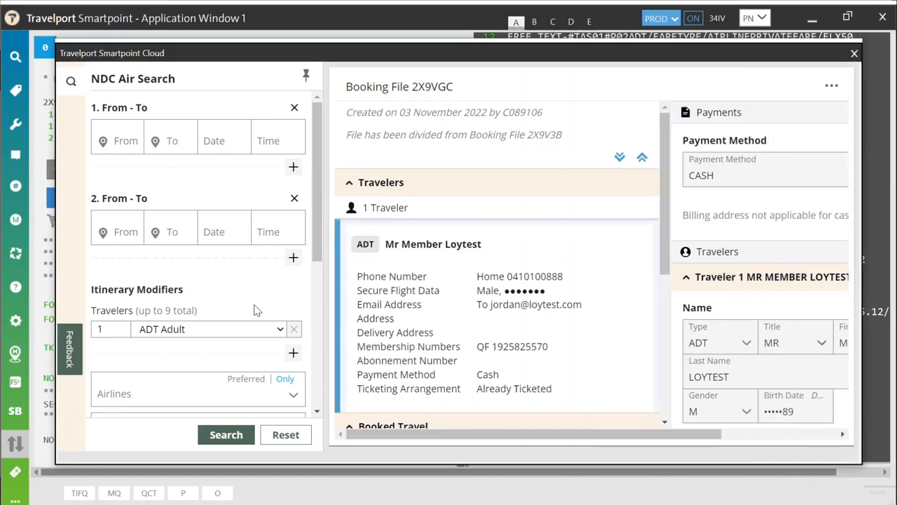
pyautogui.scroll(-2, 393, 329)
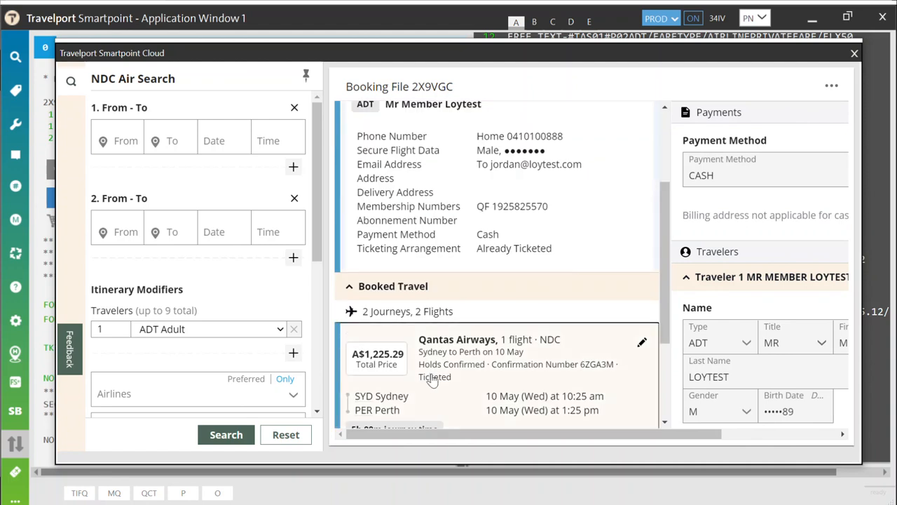
pyautogui.click(432, 379)
pyautogui.moveTo(561, 434); pyautogui.dragTo(645, 432)
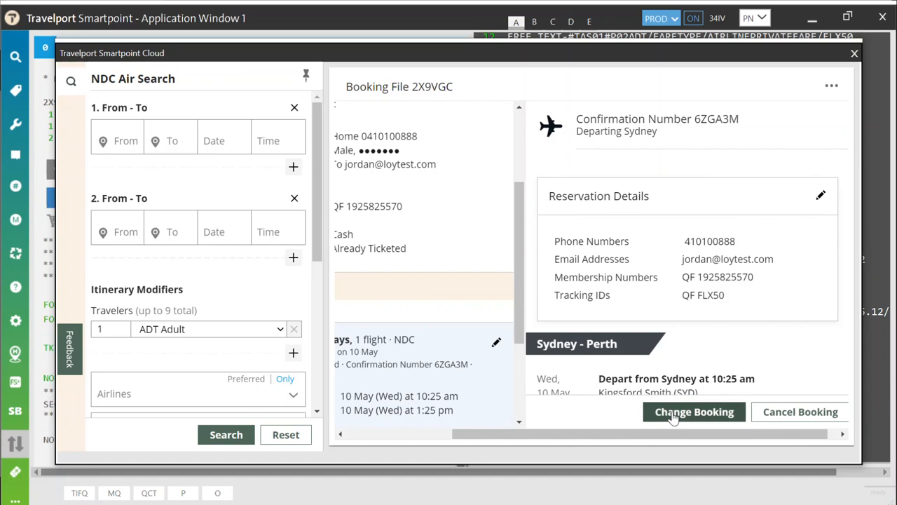
pyautogui.click(671, 414)
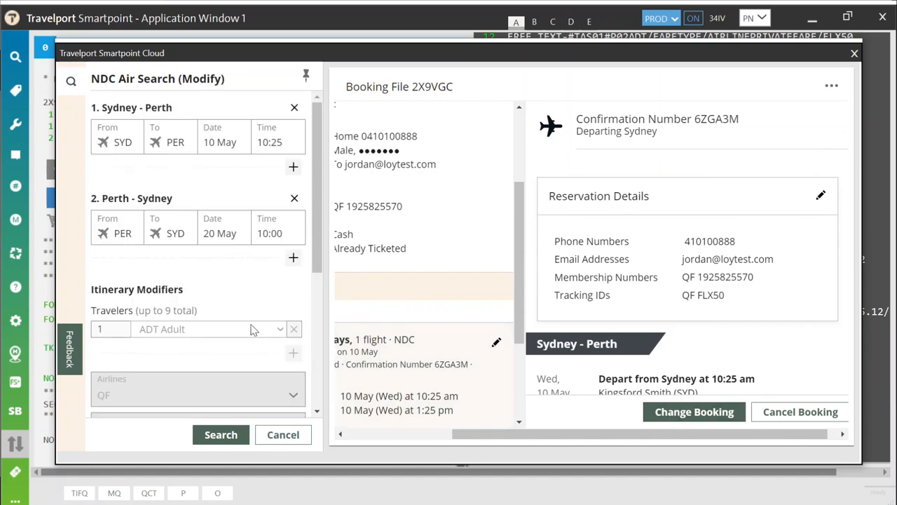
# Step: Change the Perth–Sydney return date to 28 May, clear the 10:00 time, and search
pyautogui.click(223, 238)
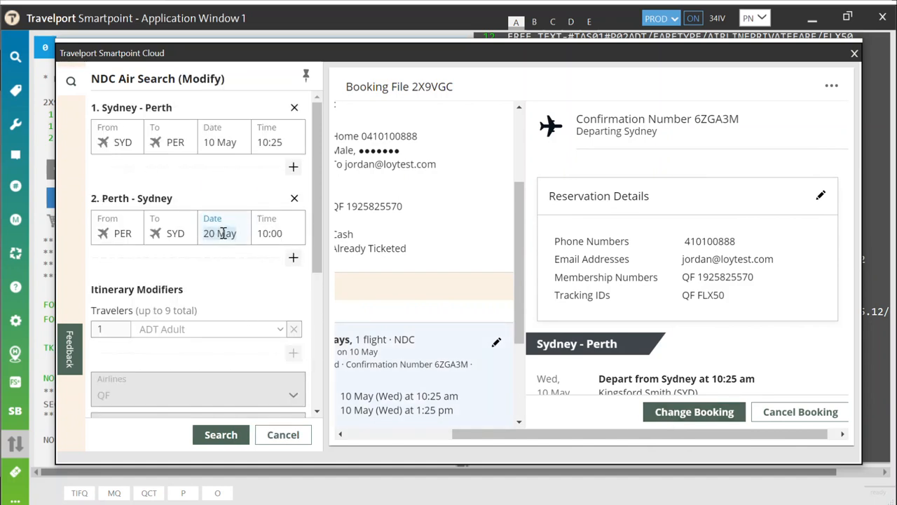
pyautogui.write('28')
pyautogui.press('Tab')
pyautogui.press('BackSpace')
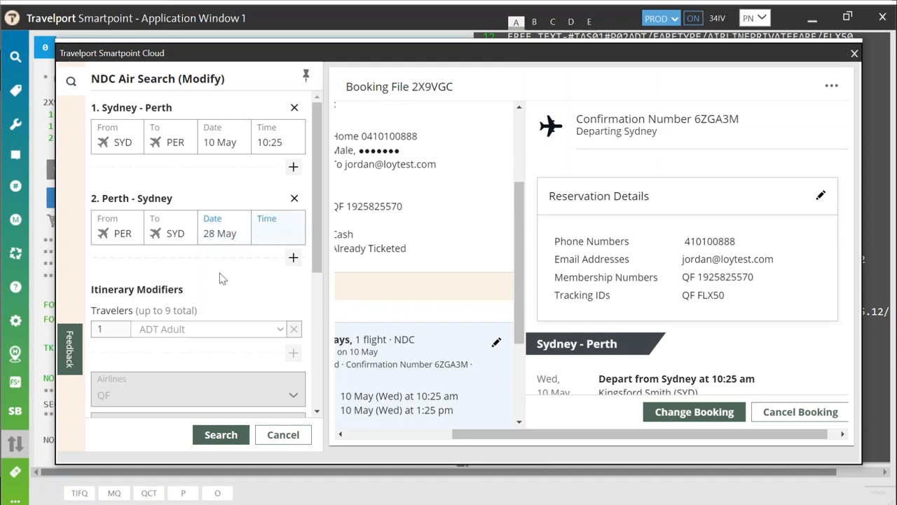
pyautogui.click(209, 434)
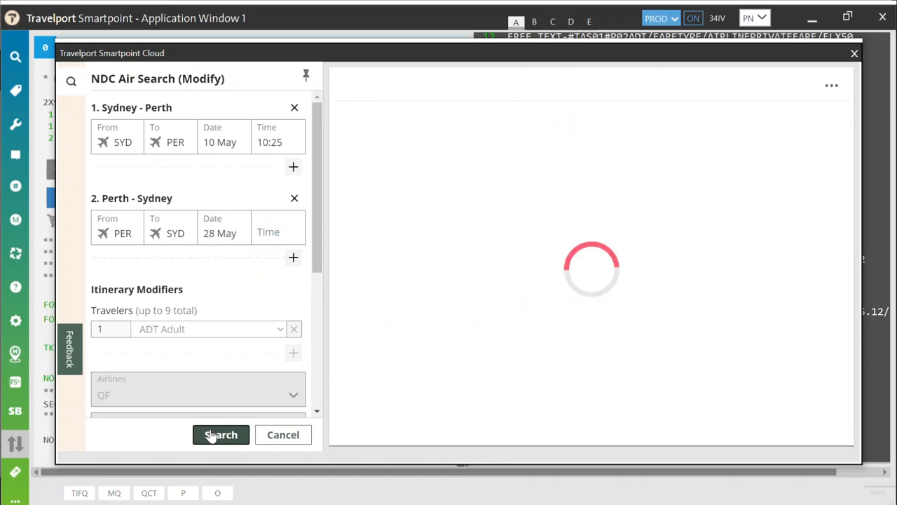
# Step: Price the QF647 11:55am / QF650 2:30pm pairing and accept the best price
pyautogui.scroll(-3, 626, 268)
pyautogui.scroll(-2, 628, 272)
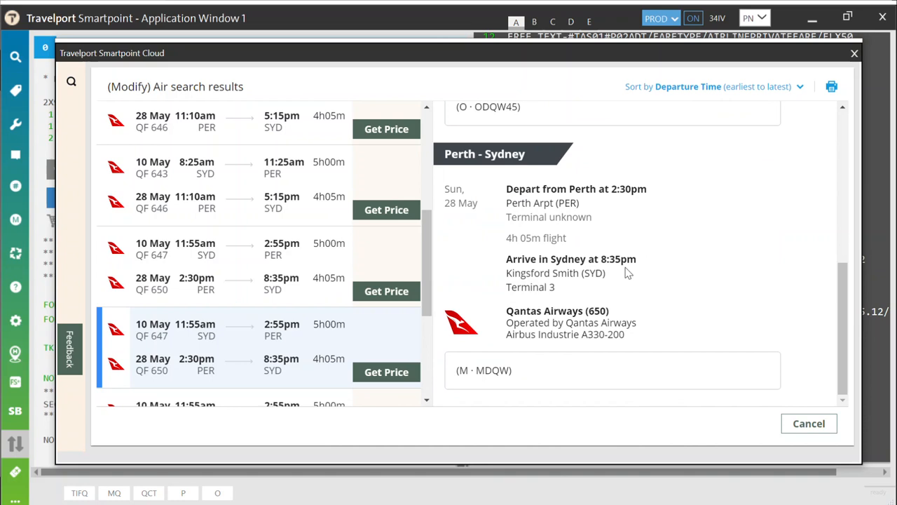
pyautogui.click(387, 372)
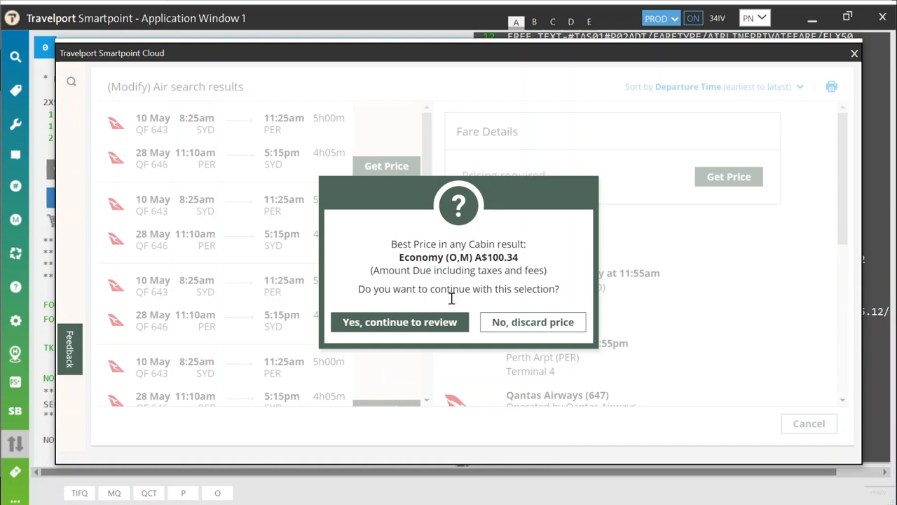
pyautogui.click(395, 327)
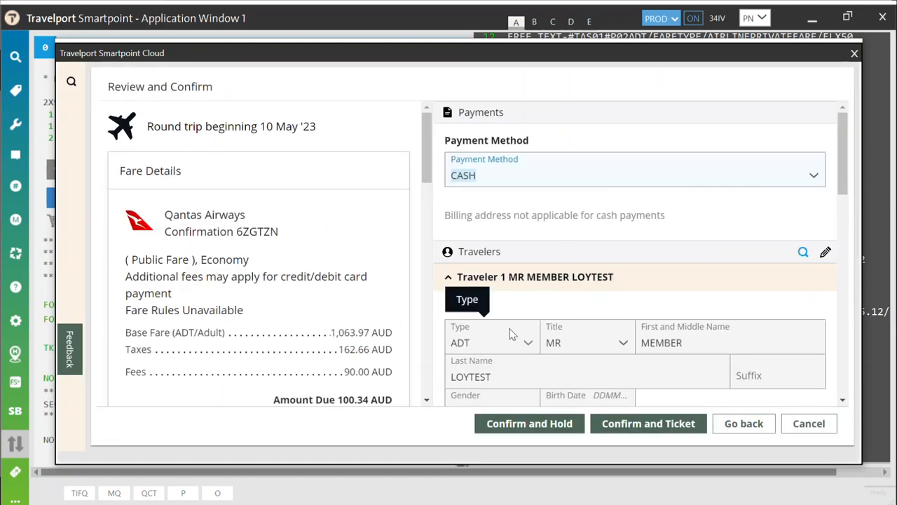
# Step: Confirm and reissue the ticket with the 99.00 AUD change fee, then close the booking window
pyautogui.scroll(-2, 300, 322)
pyautogui.scroll(-4, 299, 322)
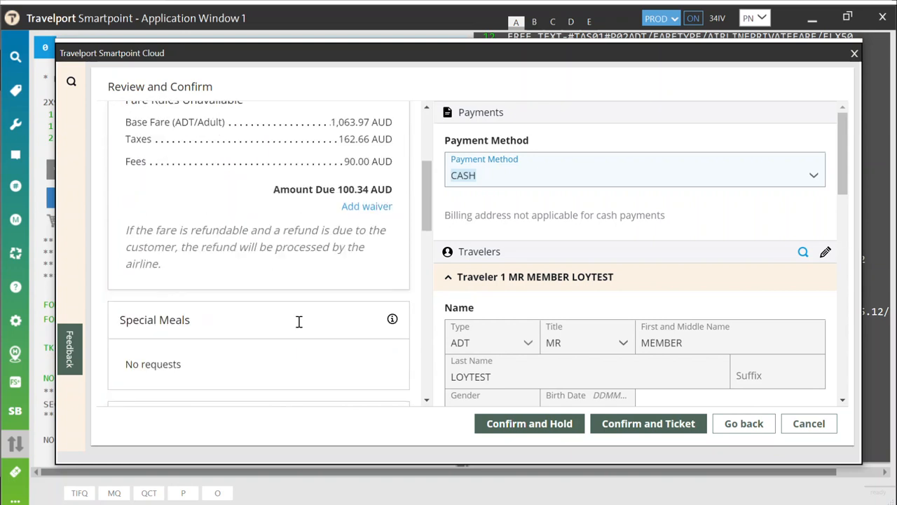
pyautogui.scroll(-5, 300, 326)
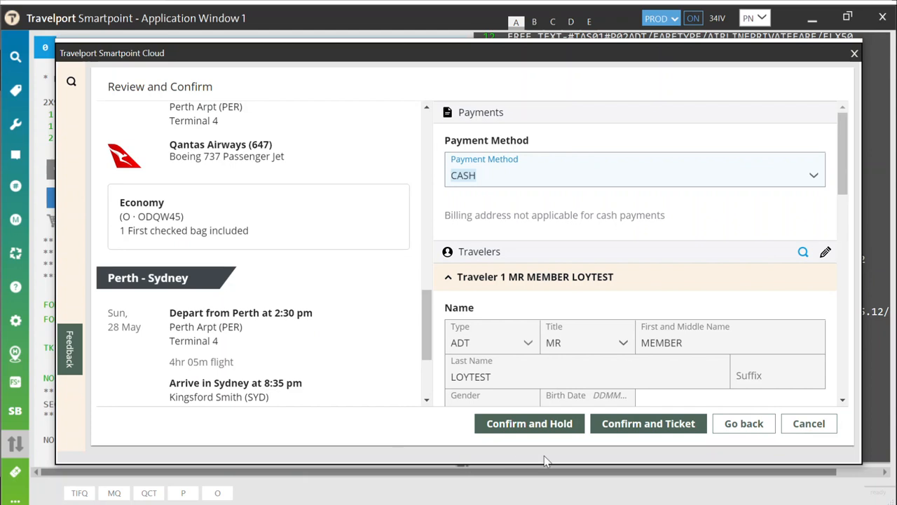
pyautogui.click(626, 431)
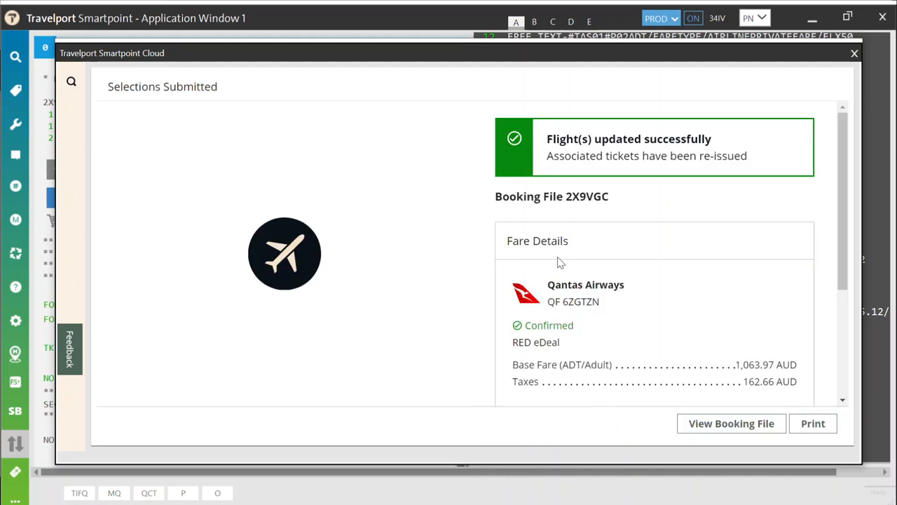
pyautogui.scroll(-2, 561, 262)
pyautogui.scroll(-1, 561, 262)
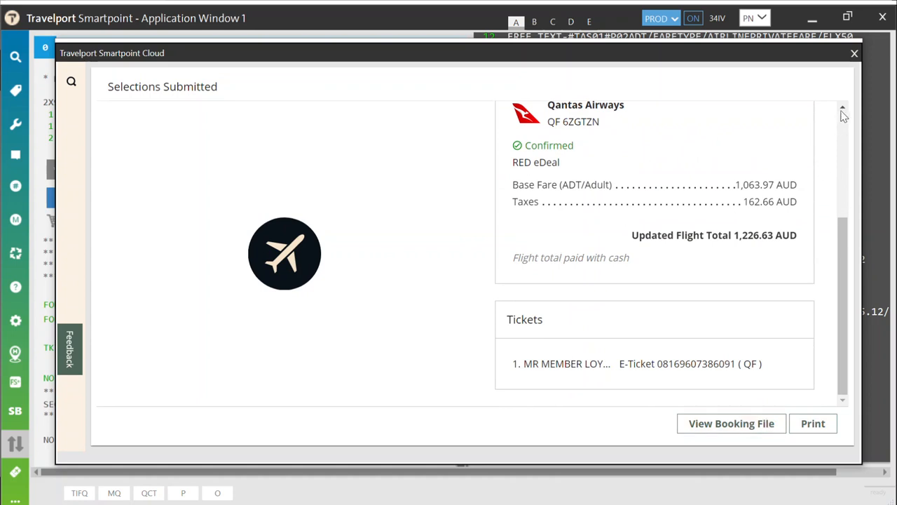
pyautogui.click(856, 54)
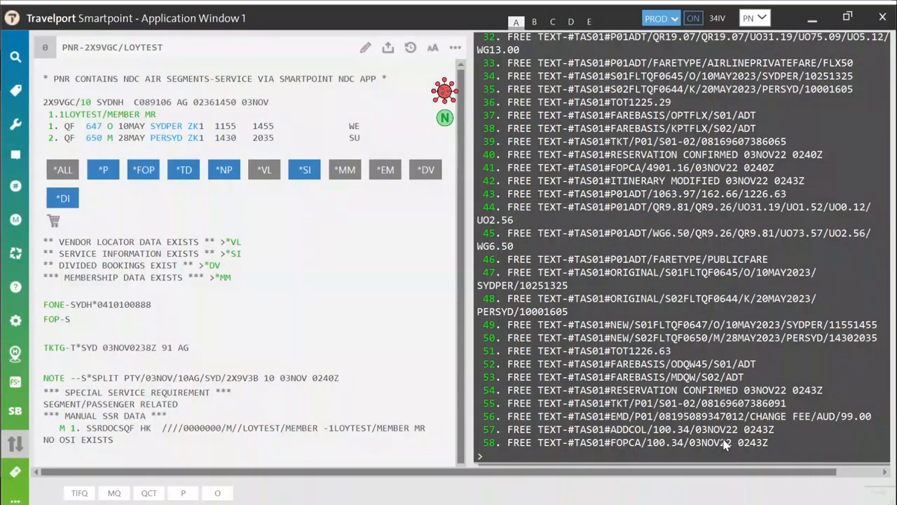
pyautogui.doubleClick(724, 405)
pyautogui.hotkey('ctrl', 'c')
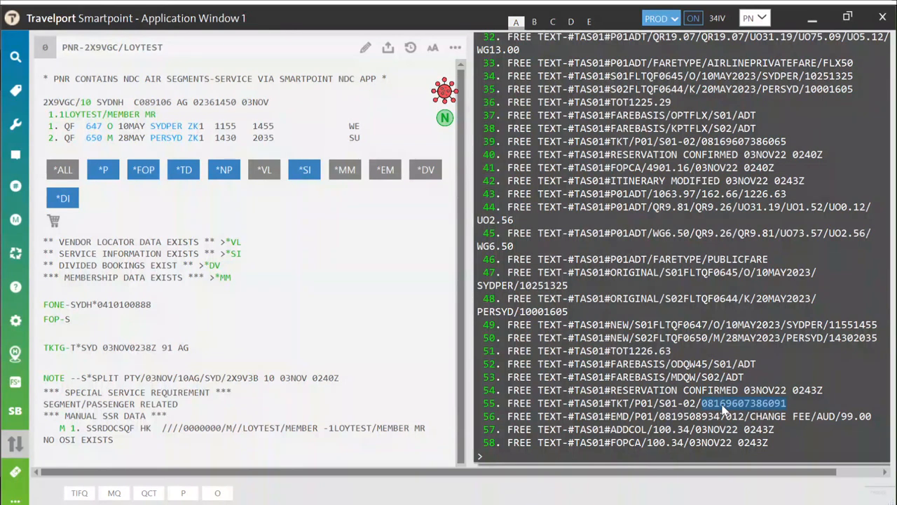
pyautogui.click(563, 461)
pyautogui.write('*TE/')
pyautogui.hotkey('ctrl', 'v')
pyautogui.press('BackSpace')
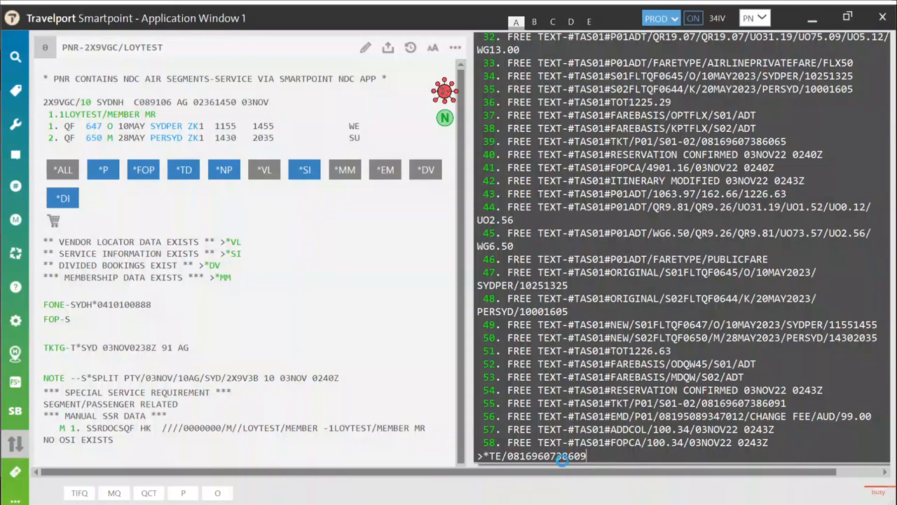
pyautogui.press('Return')
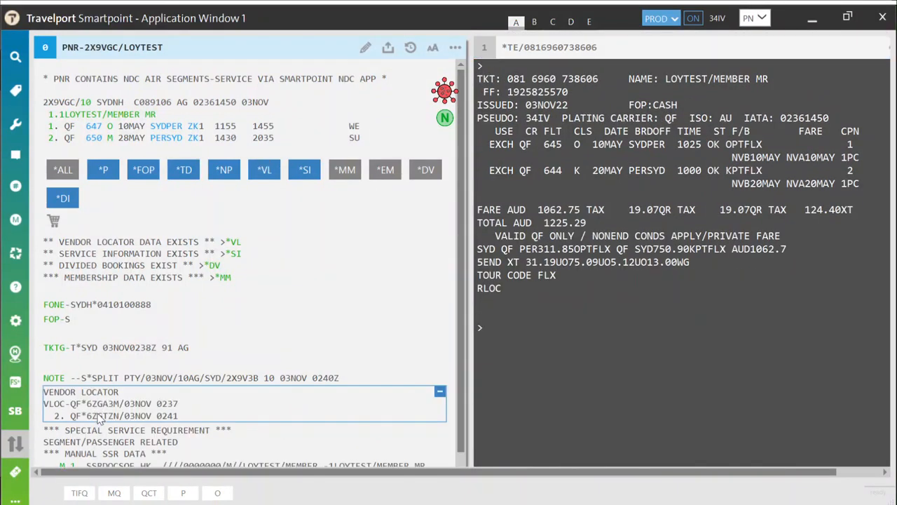
pyautogui.doubleClick(100, 416)
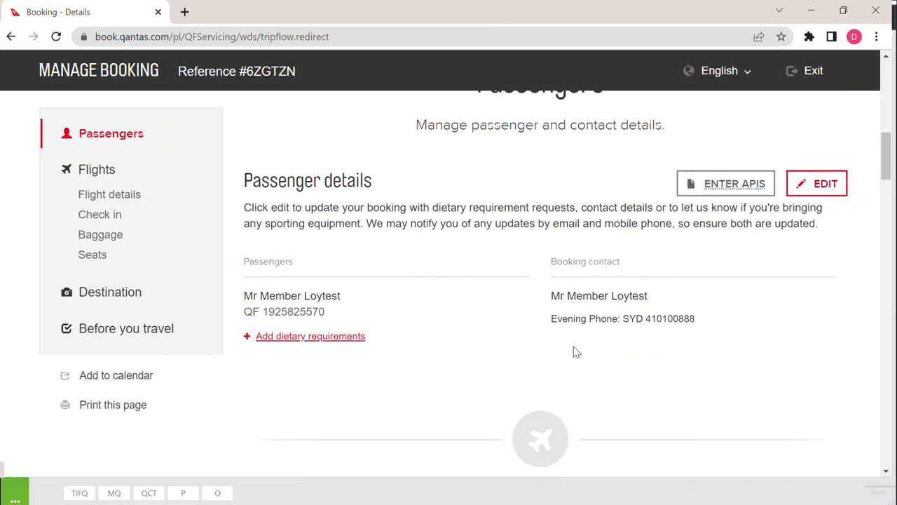
pyautogui.scroll(-3, 573, 351)
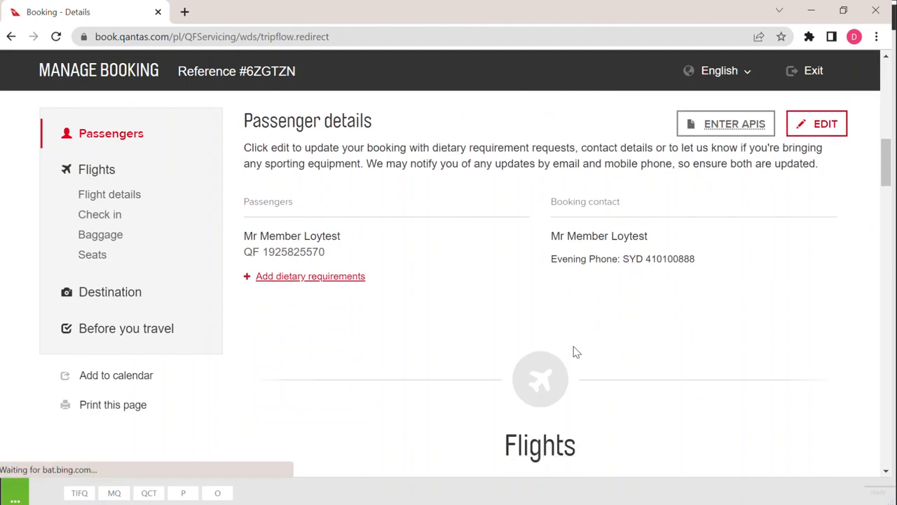
pyautogui.scroll(1, 573, 351)
pyautogui.scroll(-3, 573, 351)
pyautogui.scroll(-2, 573, 350)
pyautogui.scroll(2, 573, 351)
pyautogui.scroll(1, 573, 352)
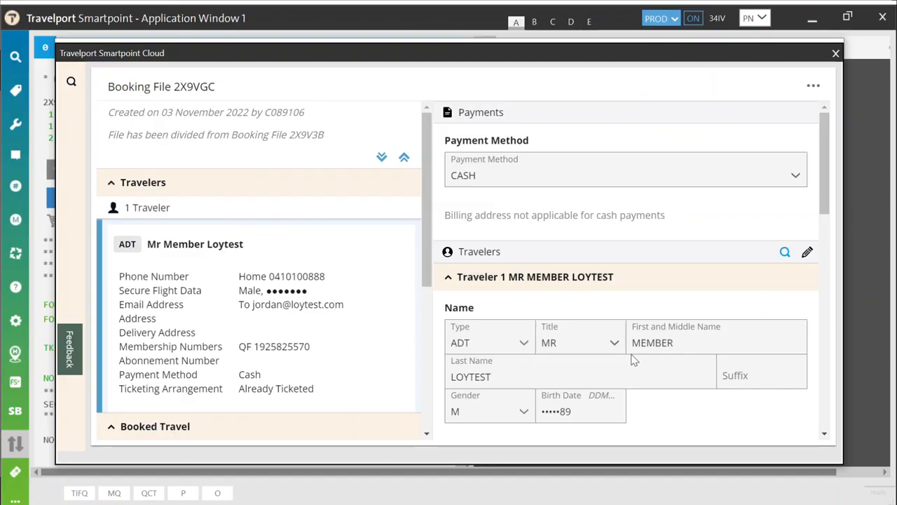
pyautogui.scroll(-3, 114, 269)
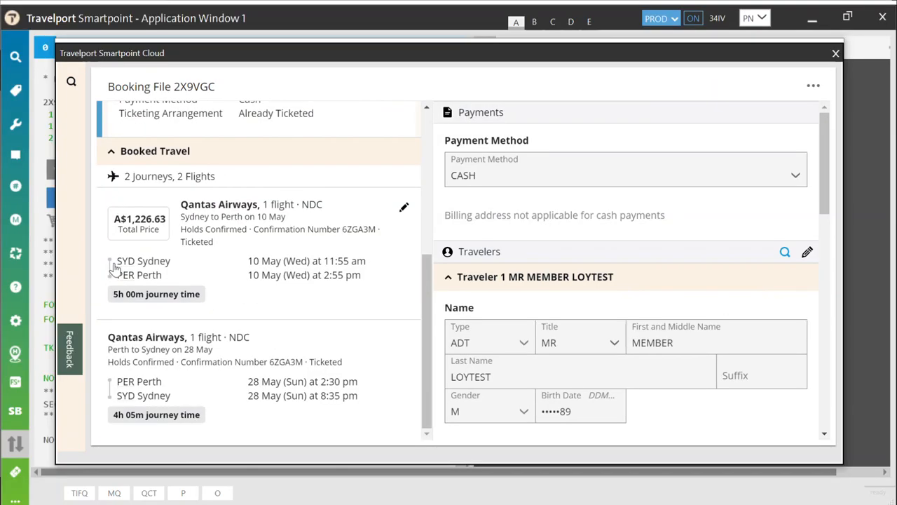
pyautogui.click(257, 315)
pyautogui.click(748, 429)
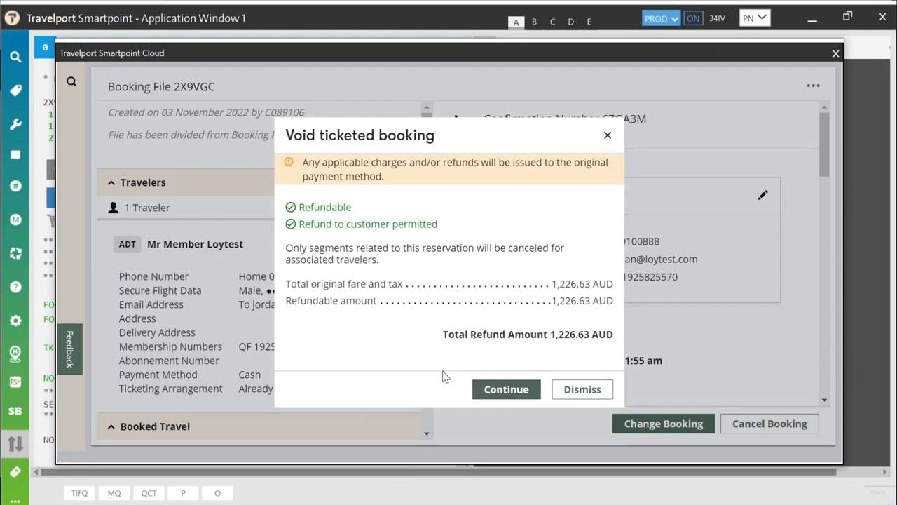
pyautogui.click(502, 392)
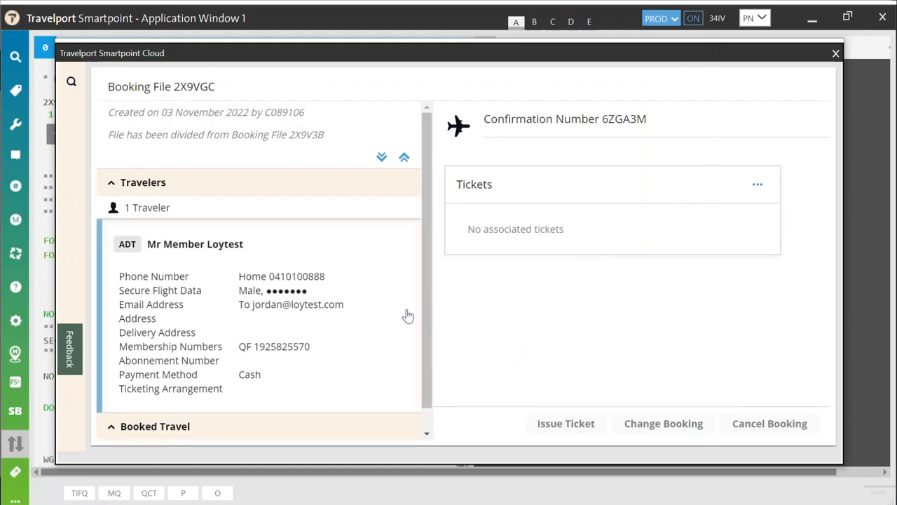
pyautogui.scroll(-1, 305, 316)
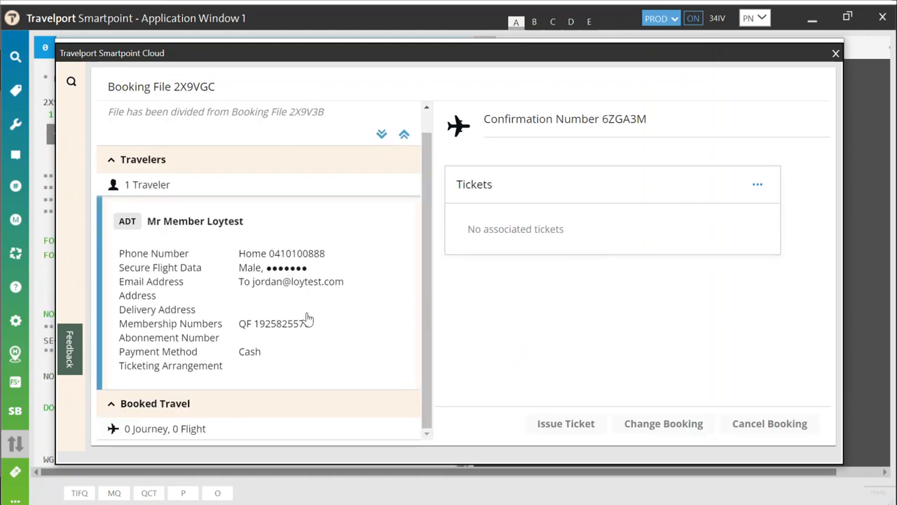
pyautogui.click(835, 54)
pyautogui.click(613, 72)
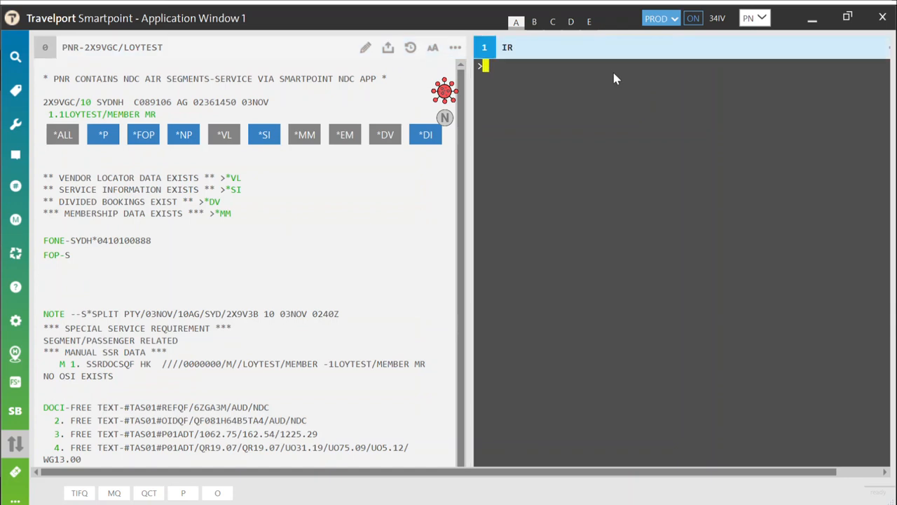
# Step: Run *DI and scroll to the NDC cancellation and ticket void history entries
pyautogui.write('IR')
pyautogui.press('BackSpace')
pyautogui.press('BackSpace')
pyautogui.write('*DI')
pyautogui.press('Return')
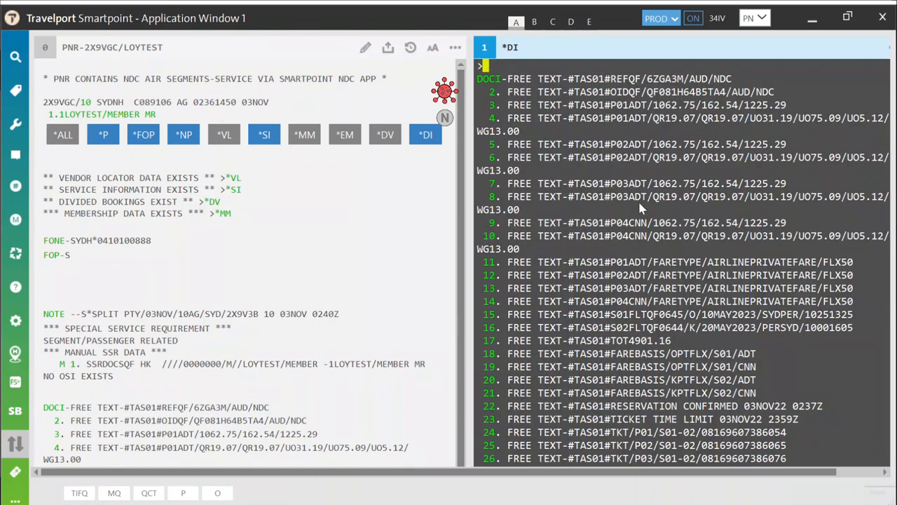
pyautogui.scroll(-2, 640, 206)
pyautogui.scroll(-7, 648, 273)
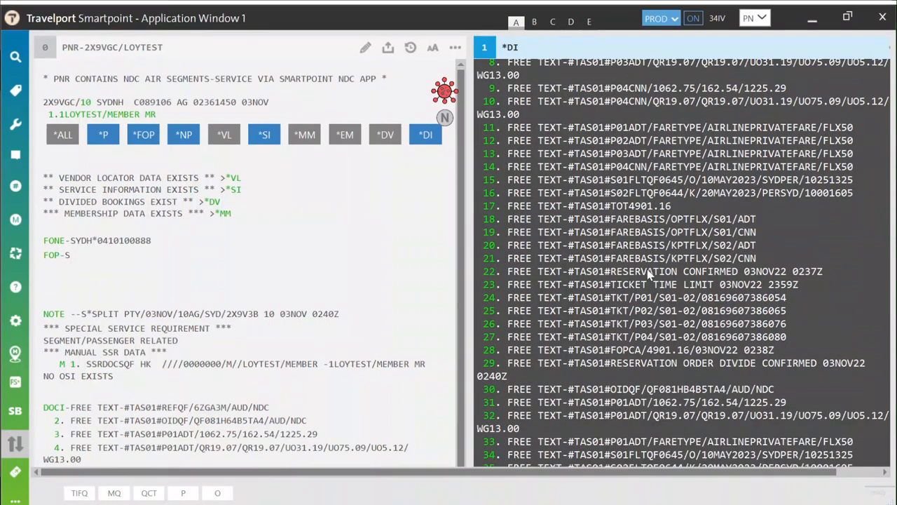
pyautogui.scroll(-5, 648, 274)
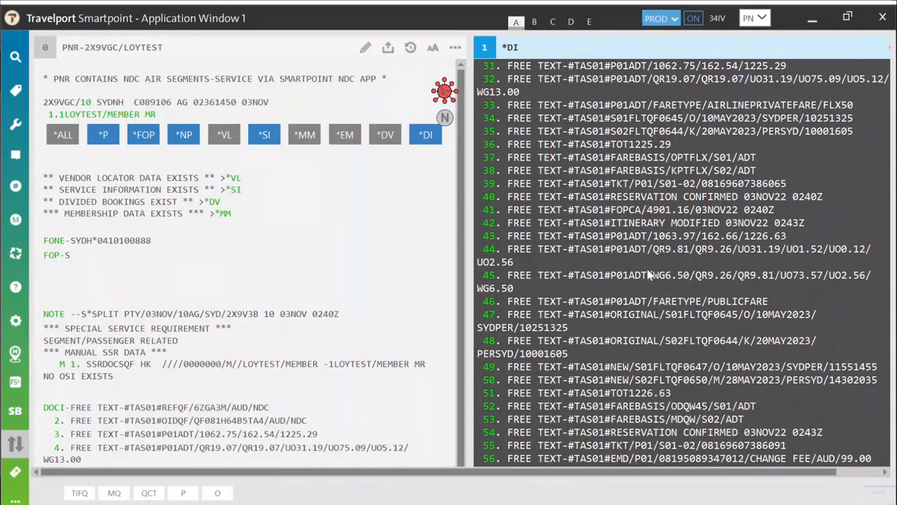